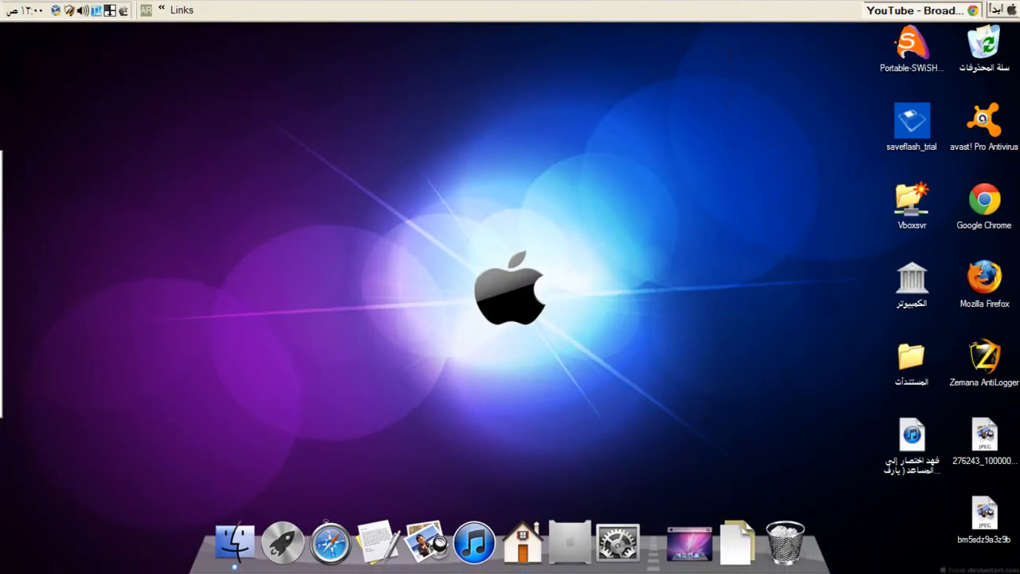
Launch the portable SWiSH program from the desktop and start a new empty movie.
left_click(912, 42)
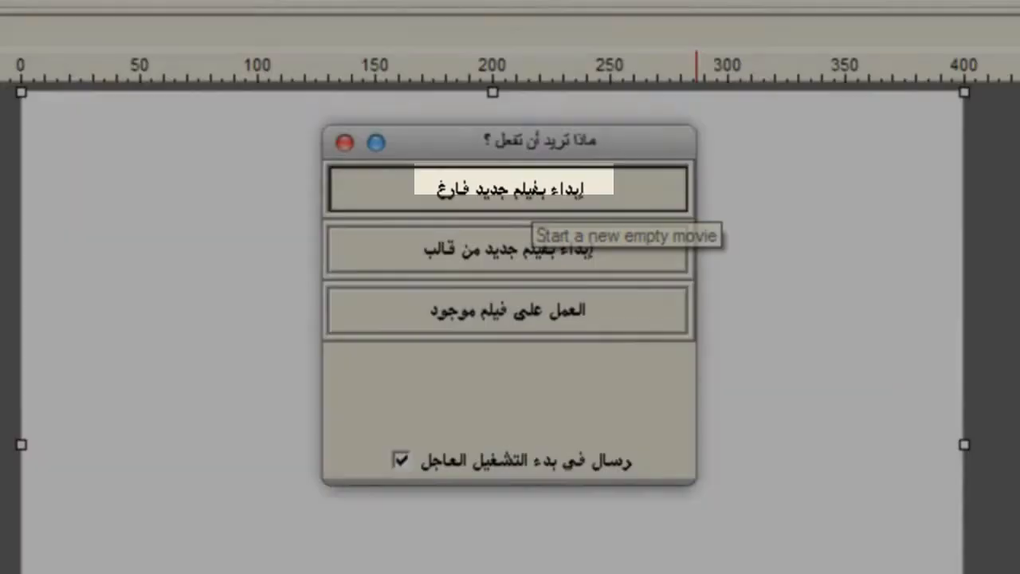
left_click(510, 179)
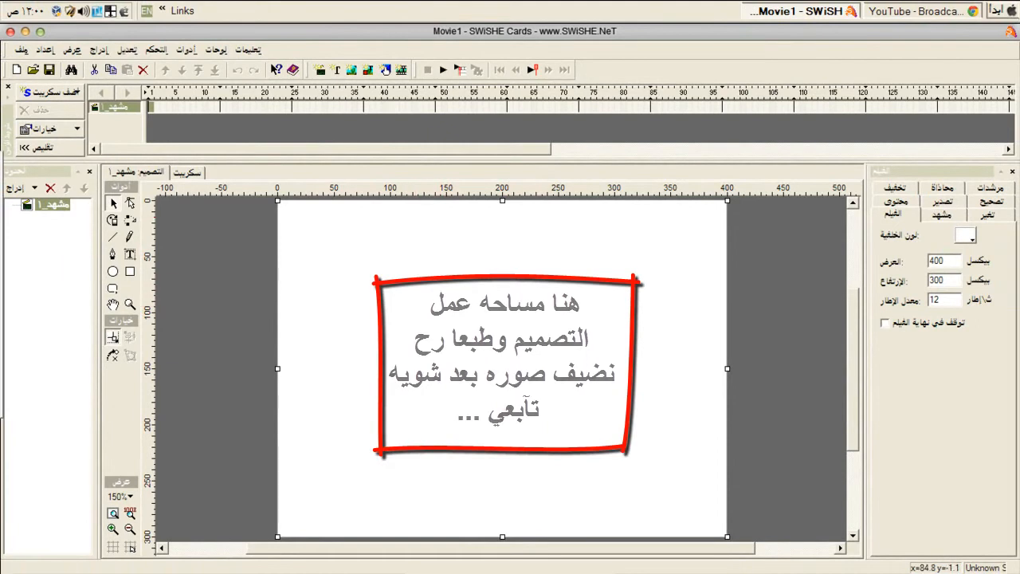
left_click(216, 50)
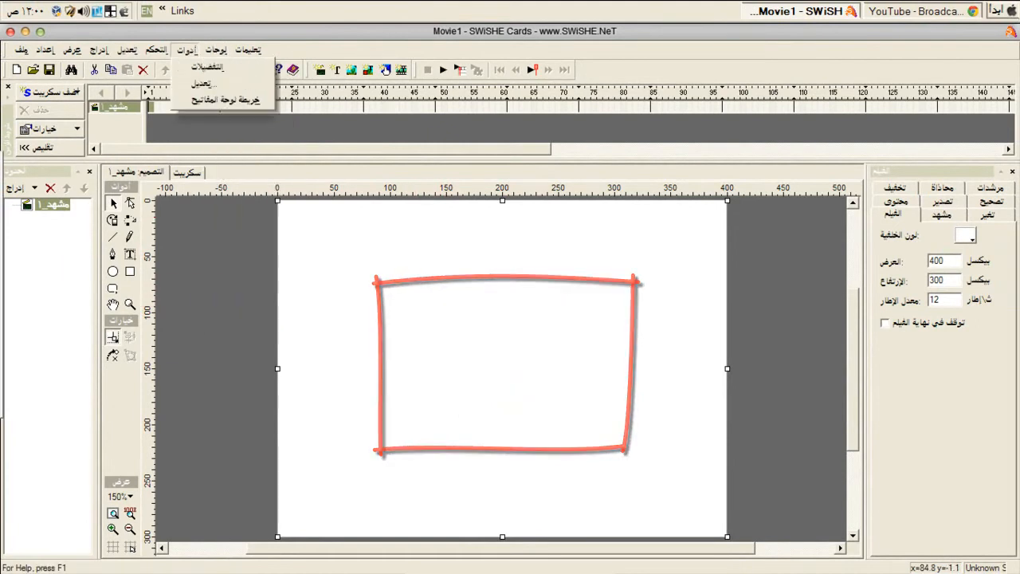
mouse_move(157, 50)
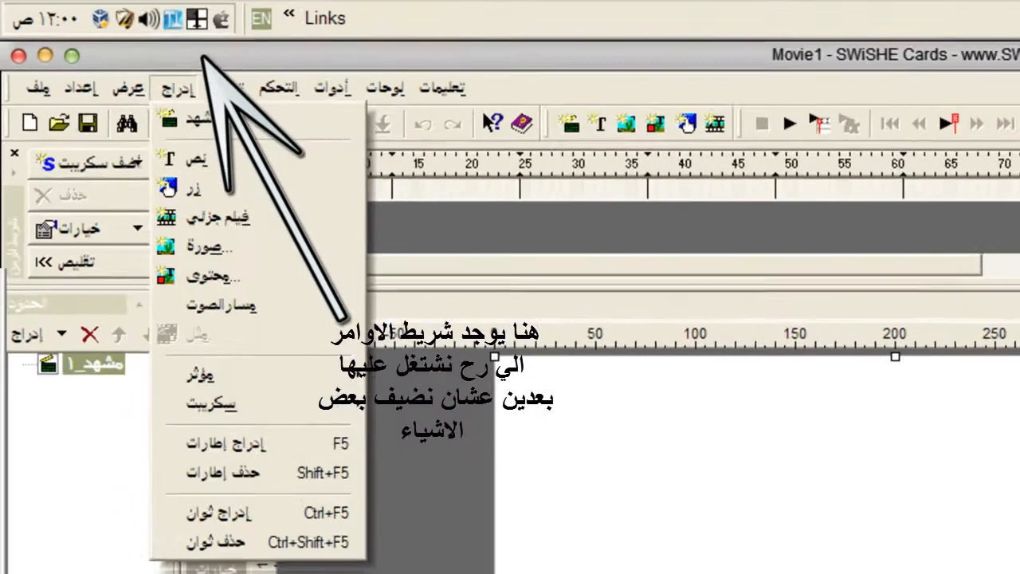
mouse_move(73, 50)
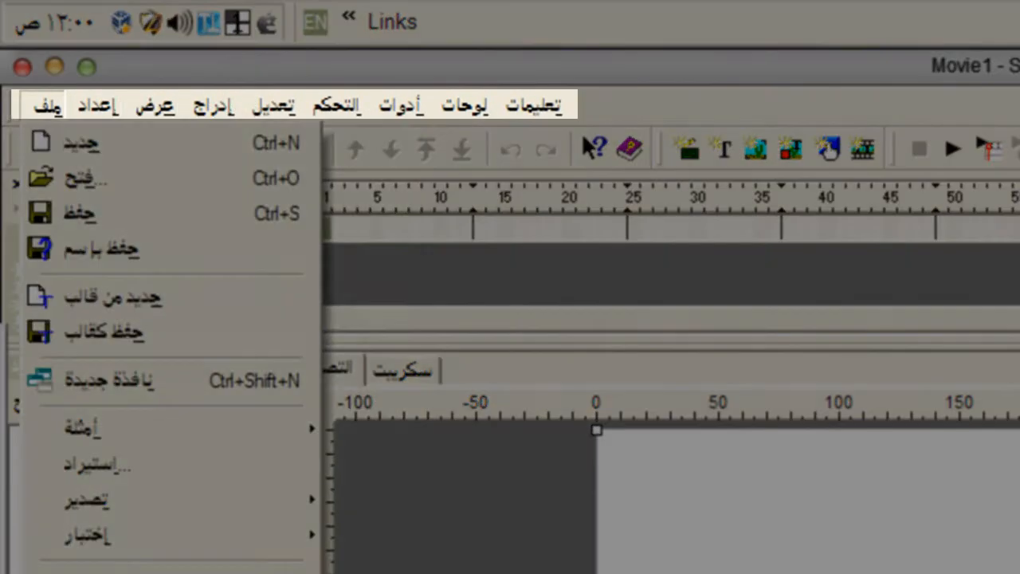
mouse_move(99, 106)
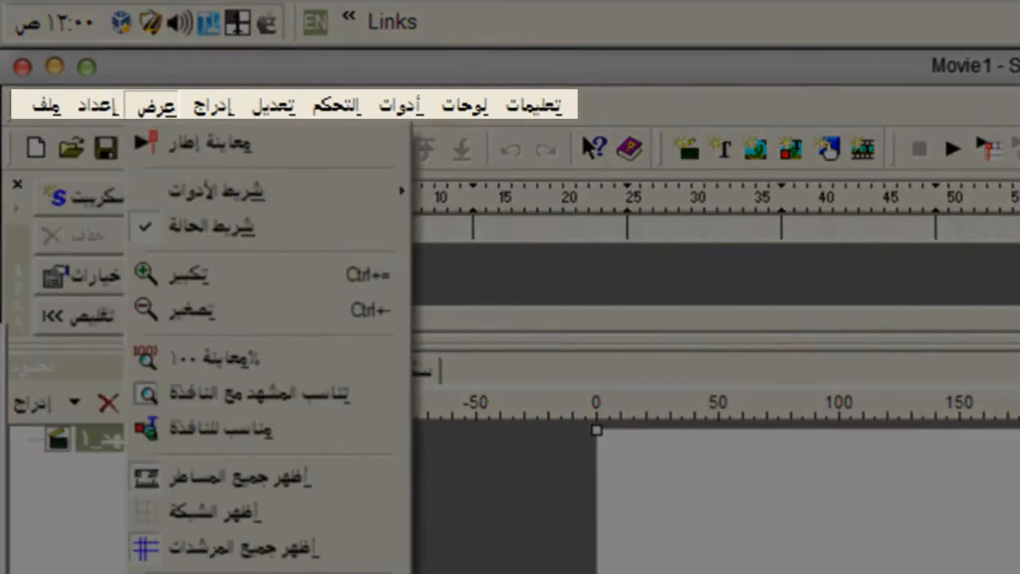
mouse_move(534, 106)
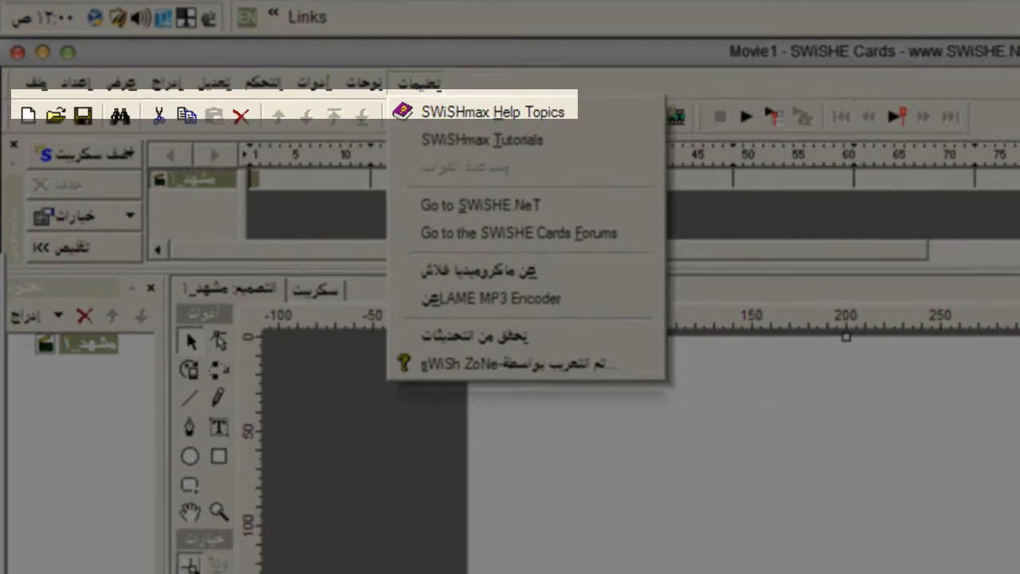
left_click(648, 497)
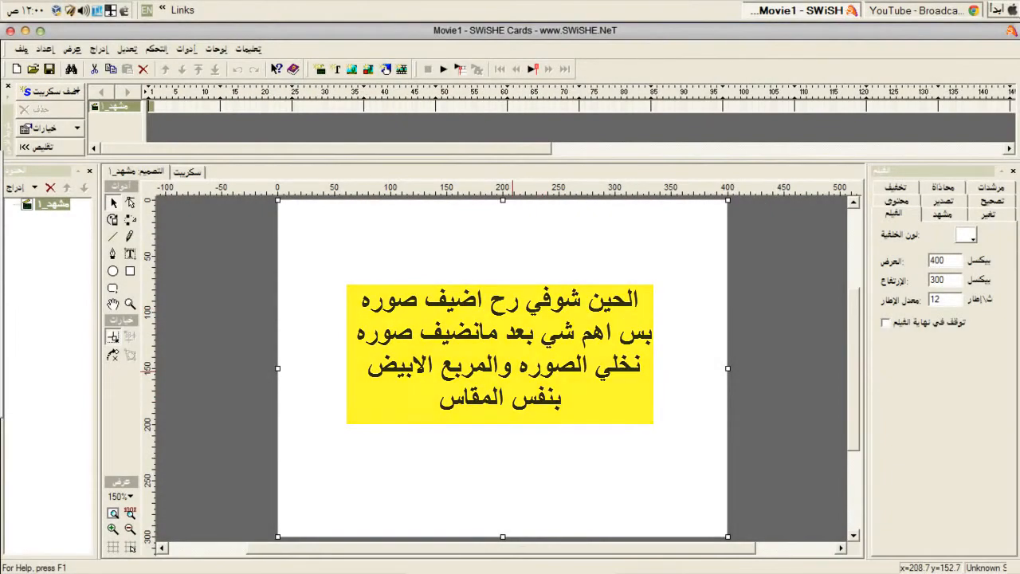
Insert the JPEG picture whose file name begins with 276243 from the desktop into the scene.
left_click(46, 50)
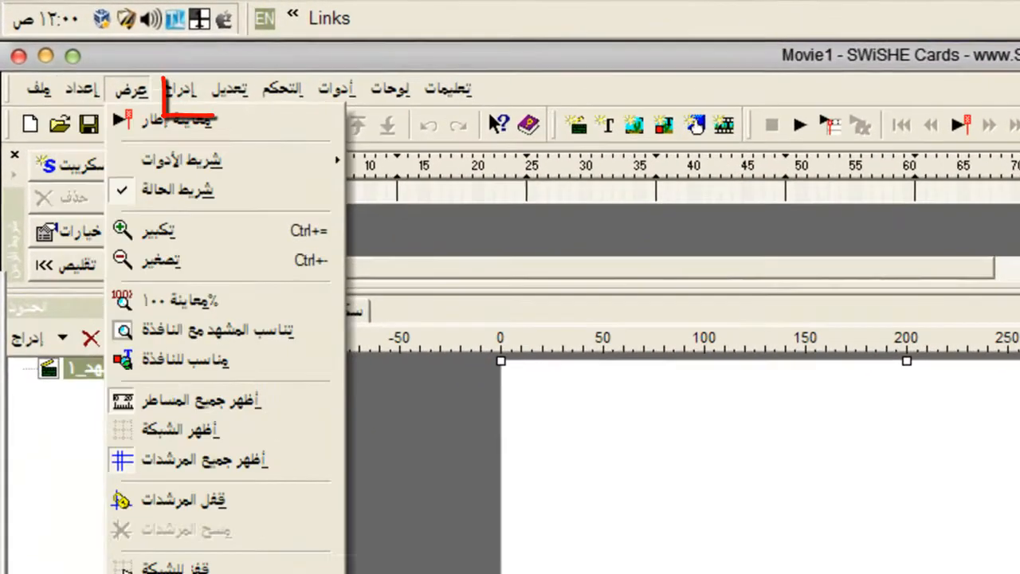
mouse_move(99, 49)
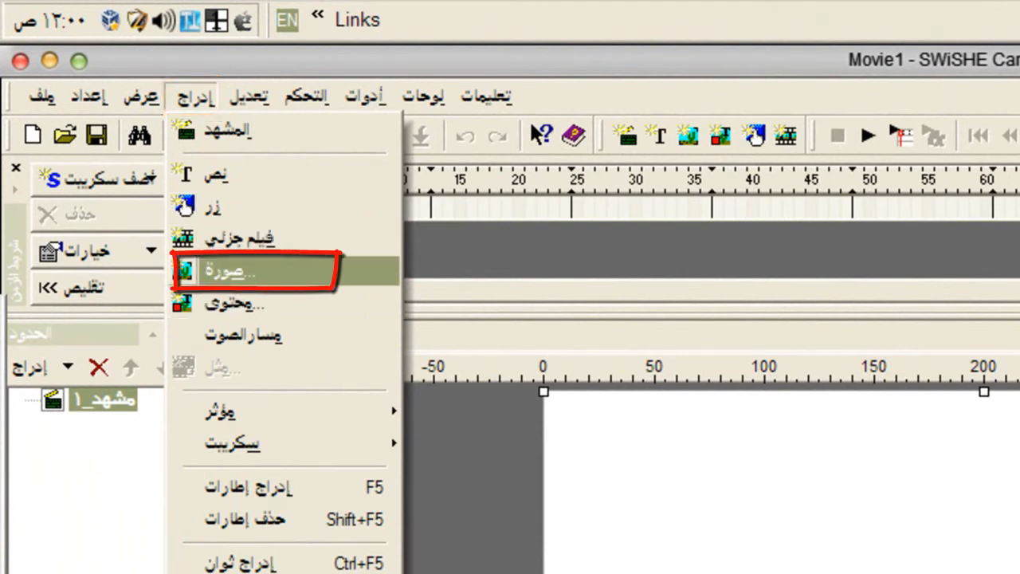
left_click(229, 271)
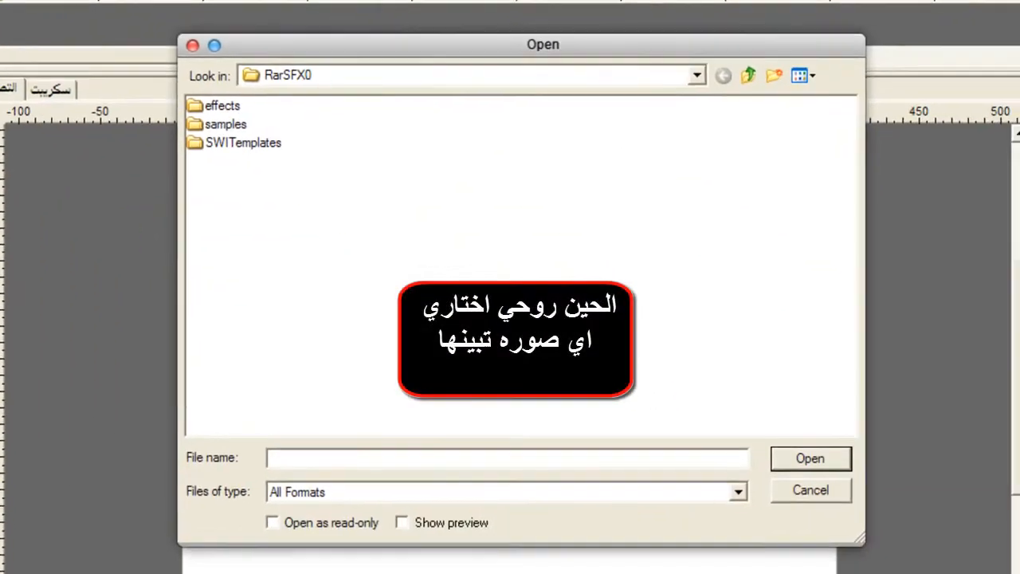
left_click(932, 181)
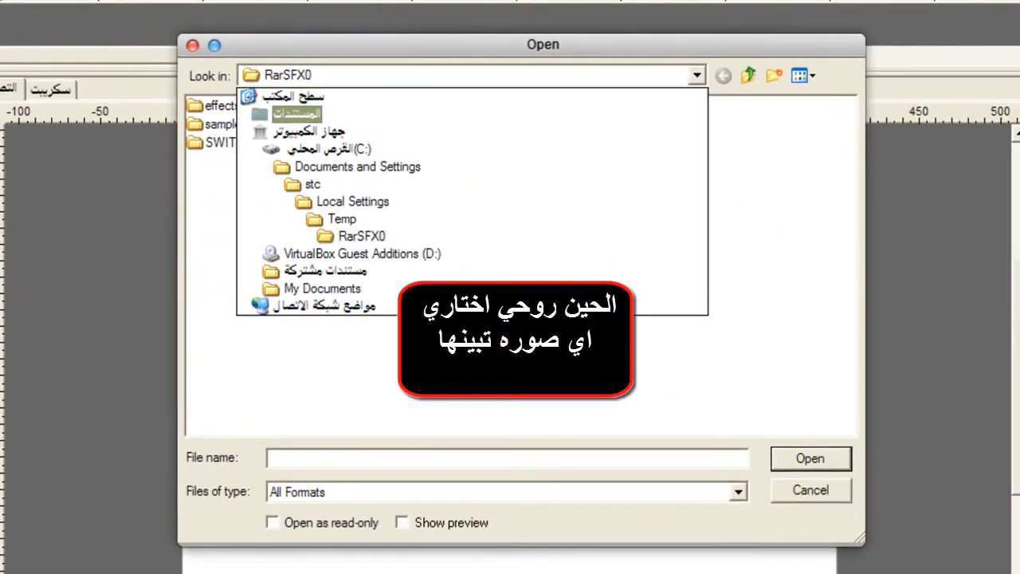
left_click(293, 96)
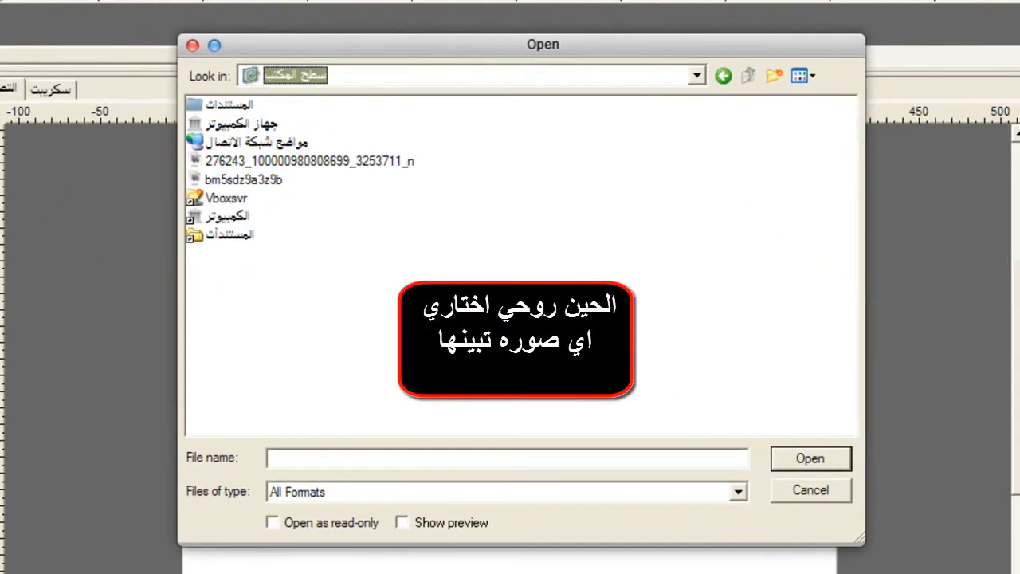
left_click(269, 161)
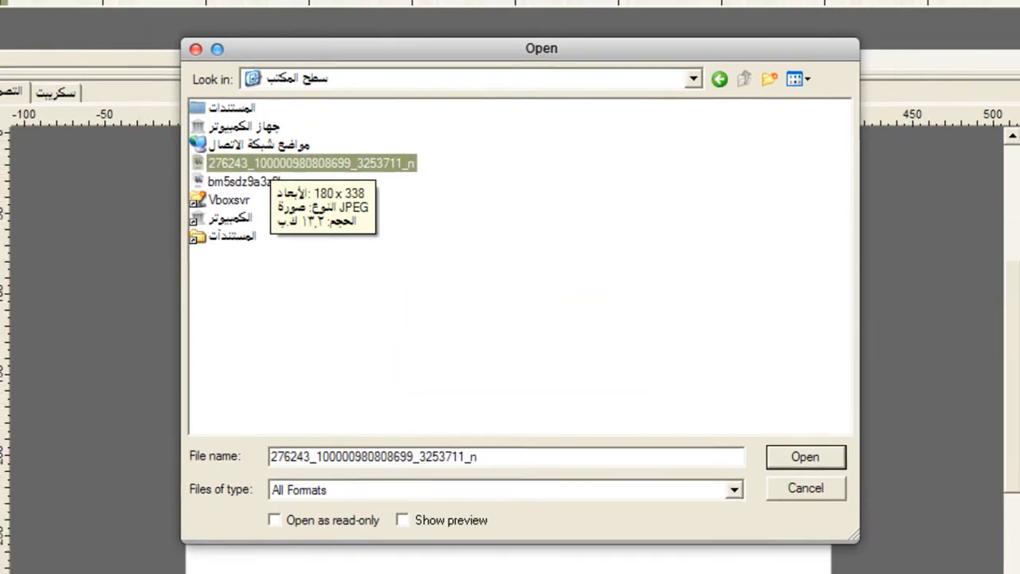
double_click(272, 162)
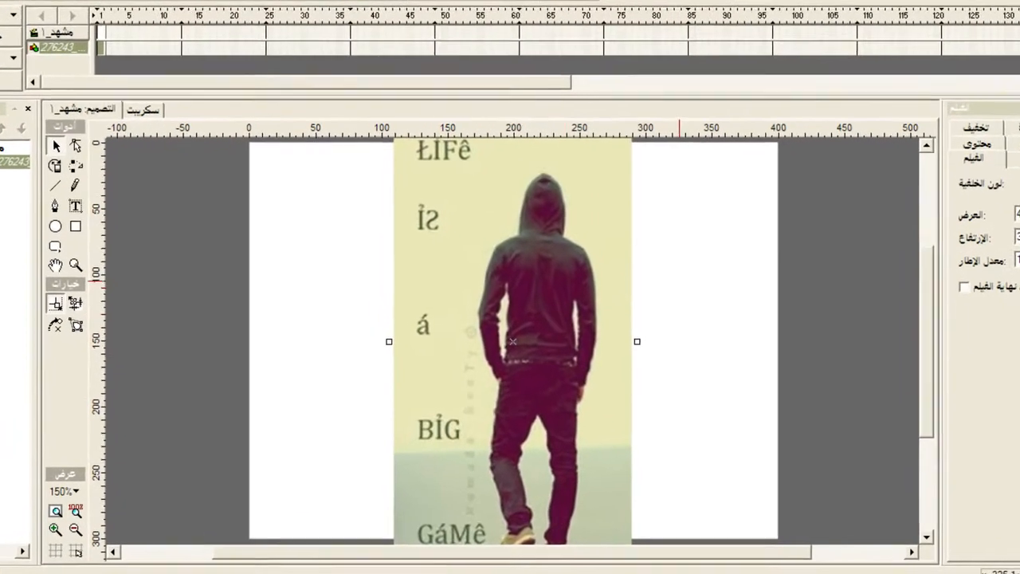
Resize the movie area to fit the inserted picture's edges, about 180 pixels wide and 335 pixels high.
left_click(643, 311)
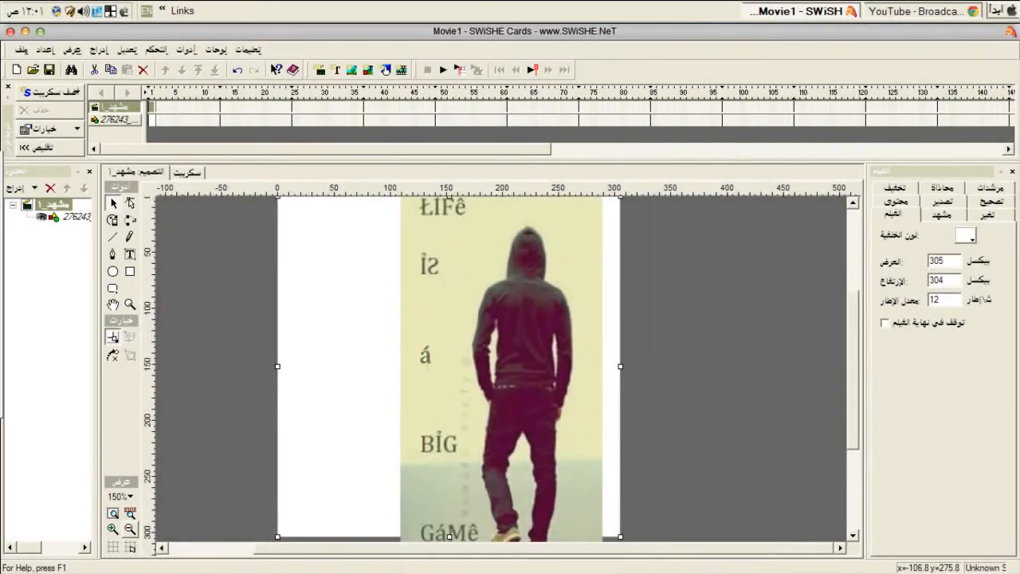
left_click(130, 530)
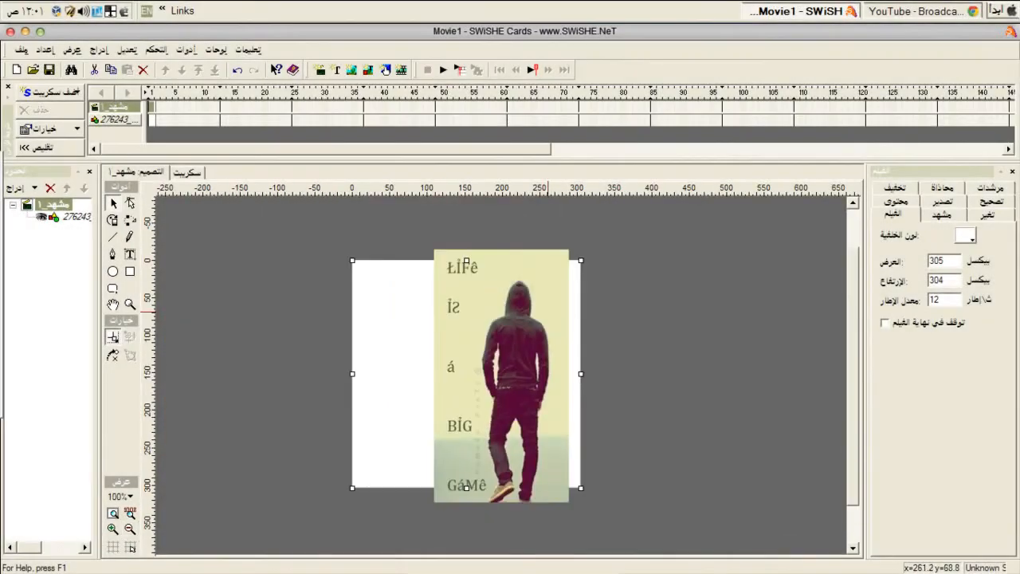
left_click_drag(580, 261, 570, 249)
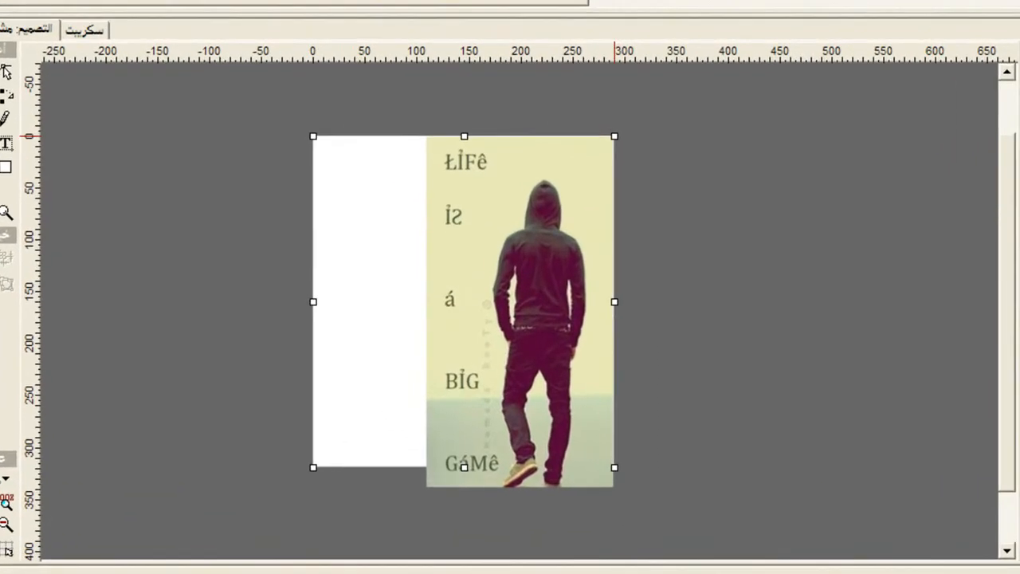
left_click_drag(313, 137, 428, 140)
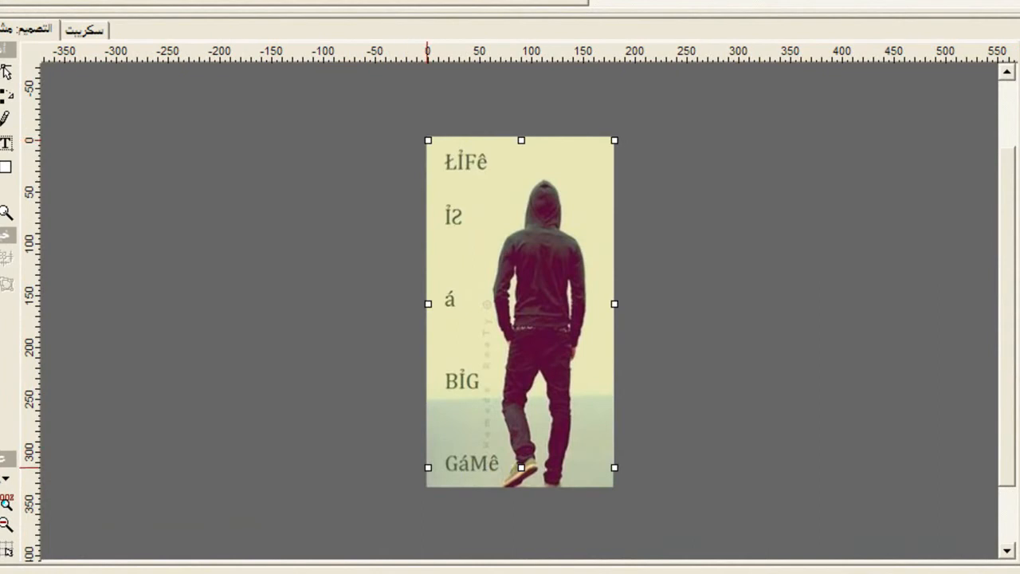
left_click_drag(427, 467, 429, 482)
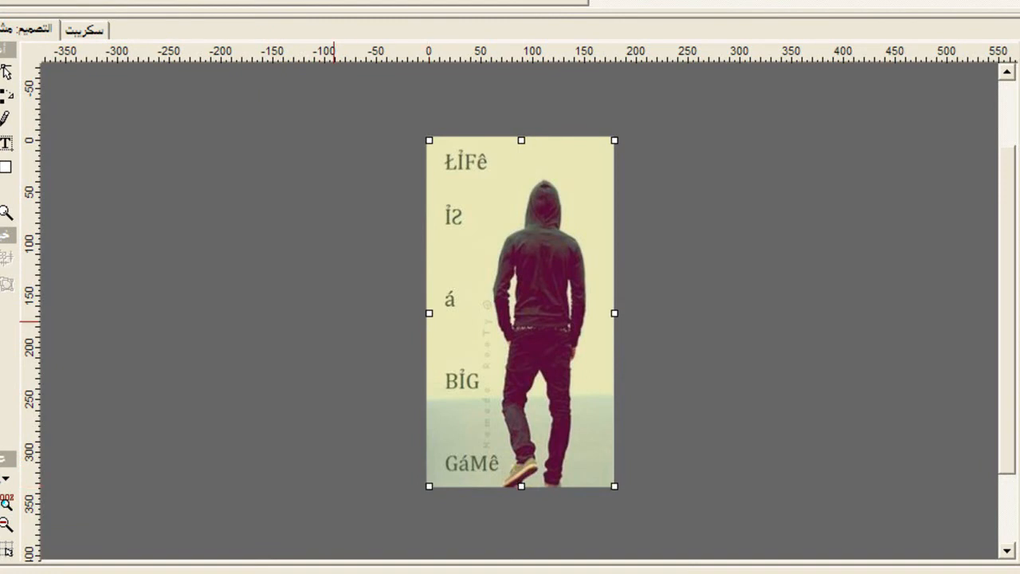
left_click_drag(428, 139, 428, 137)
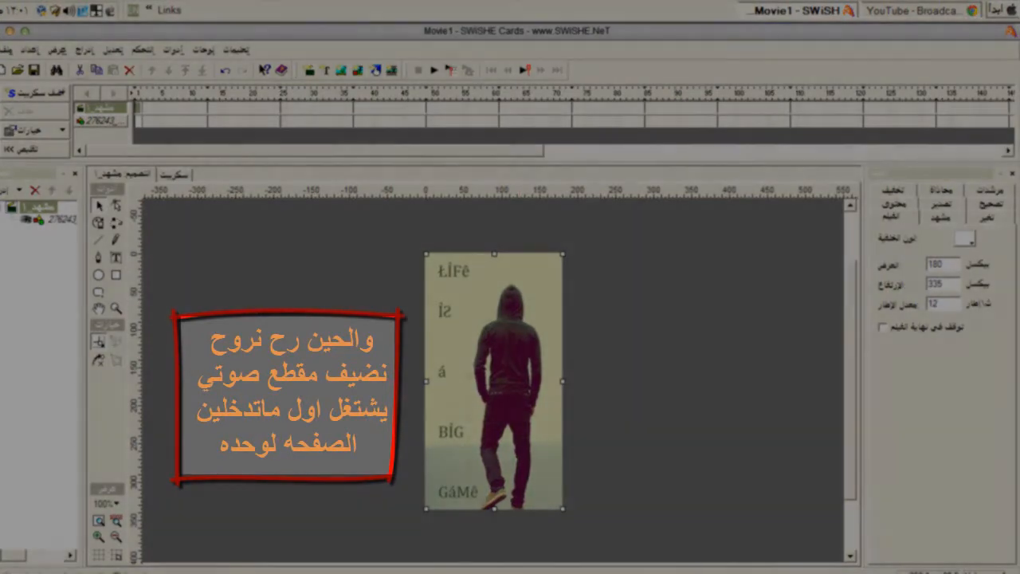
Insert the Arabic-named sound file from the desktop as a soundtrack, and play the movie briefly to preview it.
left_click(98, 50)
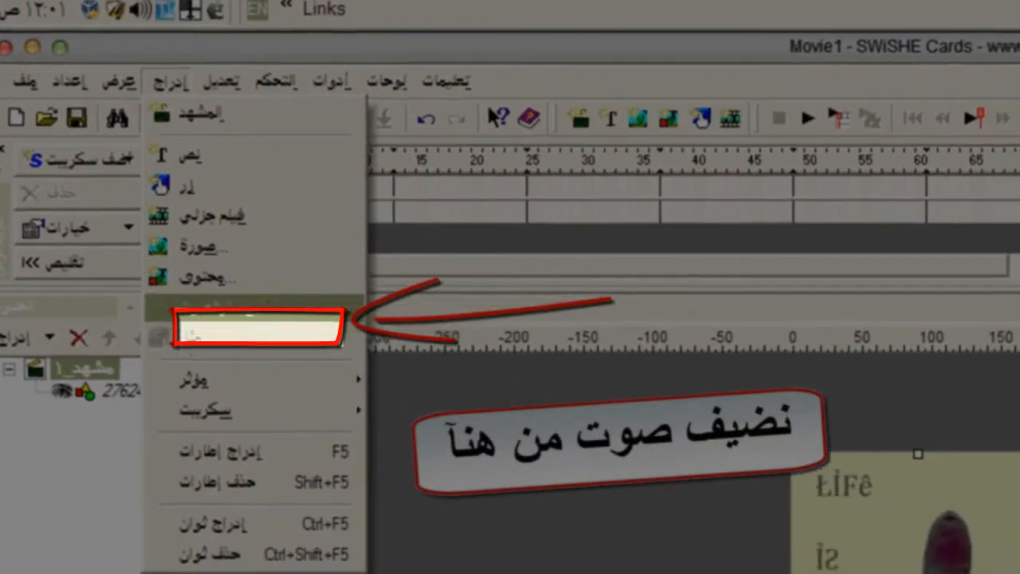
left_click(236, 325)
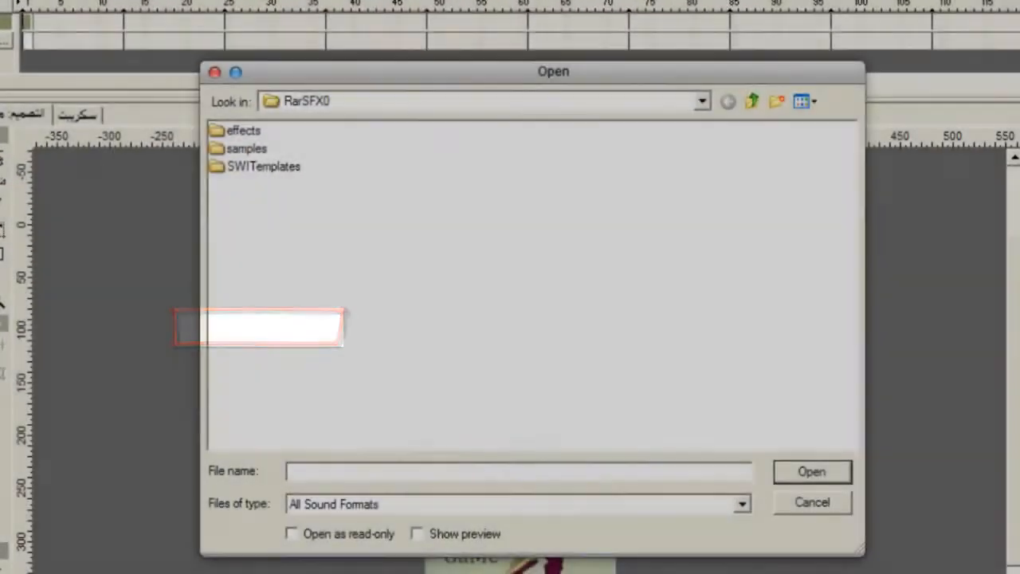
left_click(702, 101)
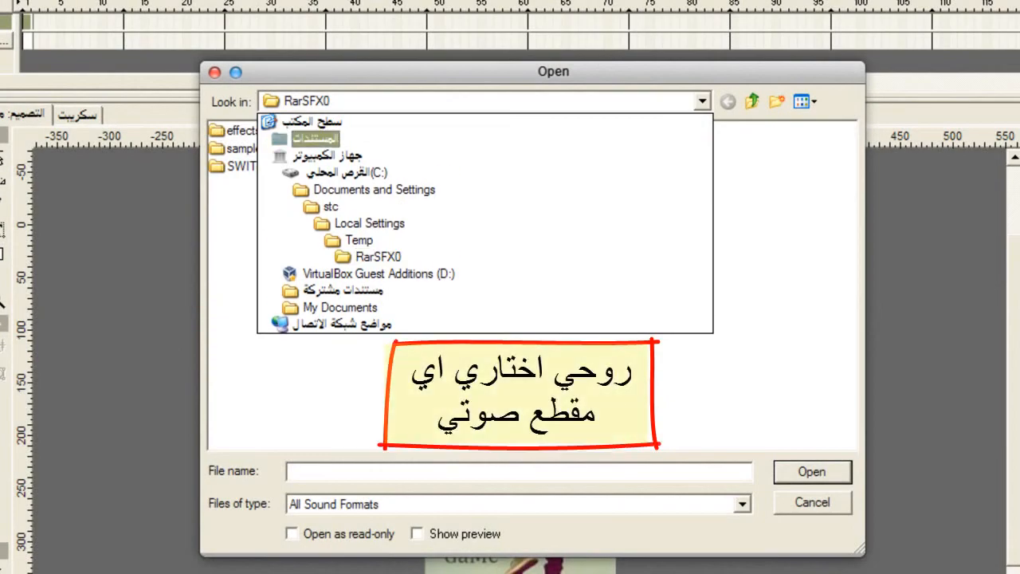
left_click(312, 122)
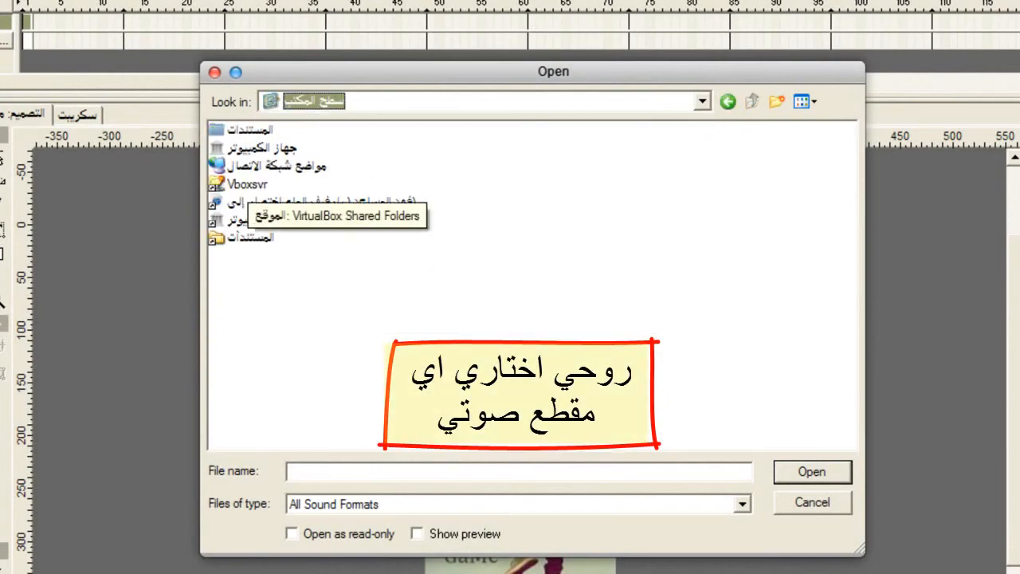
double_click(322, 201)
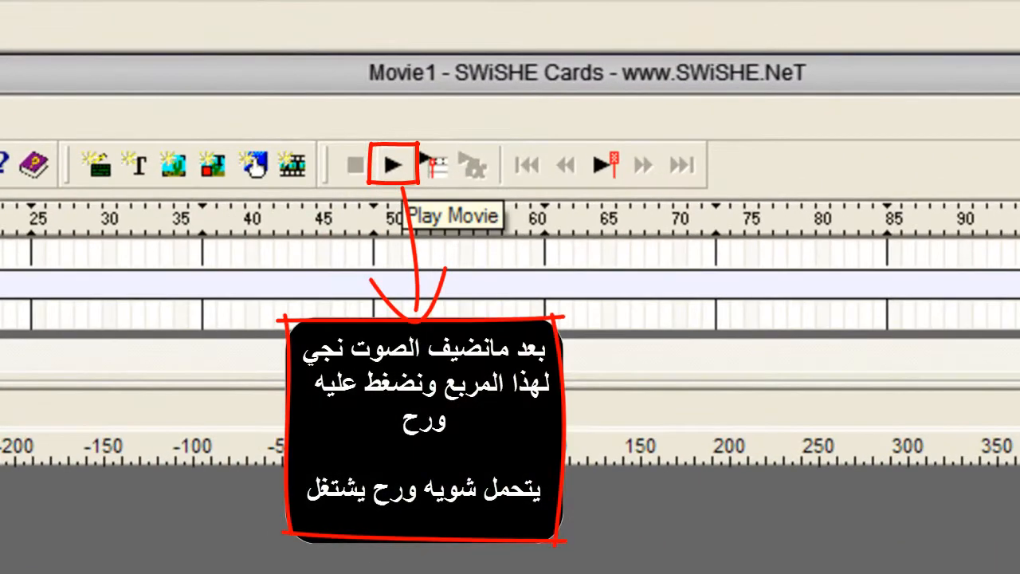
left_click(395, 166)
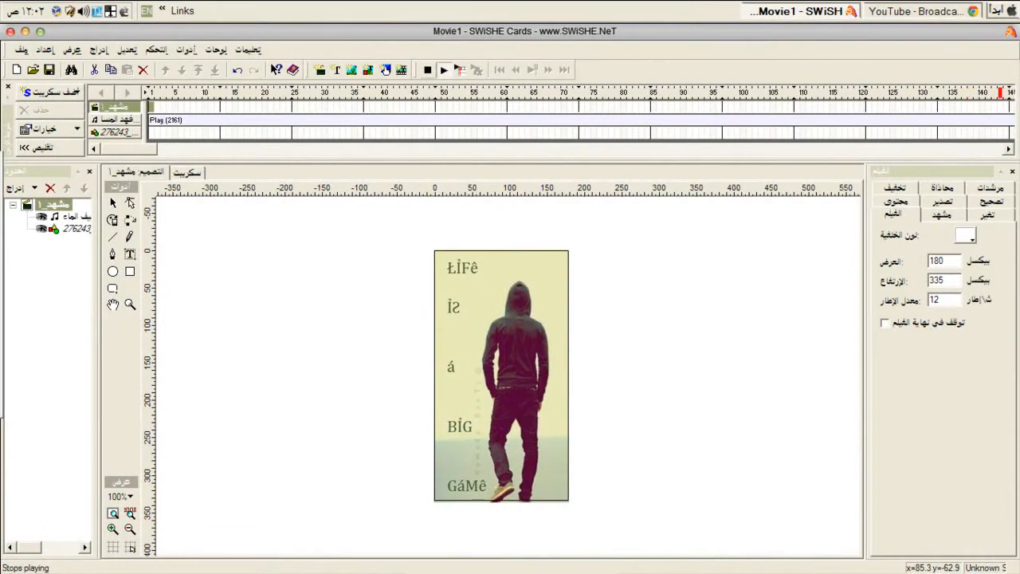
left_click(427, 69)
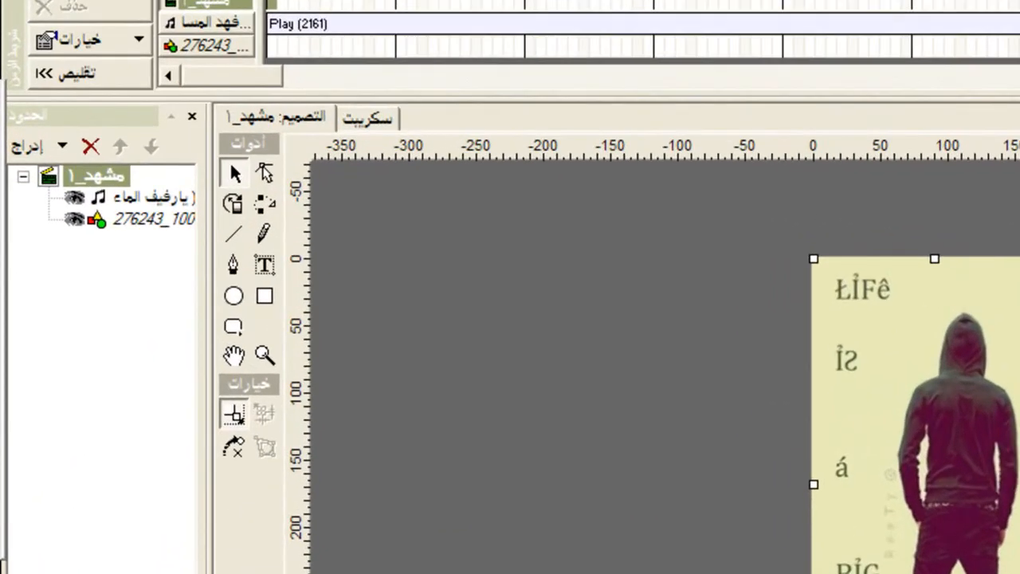
Delete the soundtrack from the scene's outline, keeping only the picture.
left_click(151, 196)
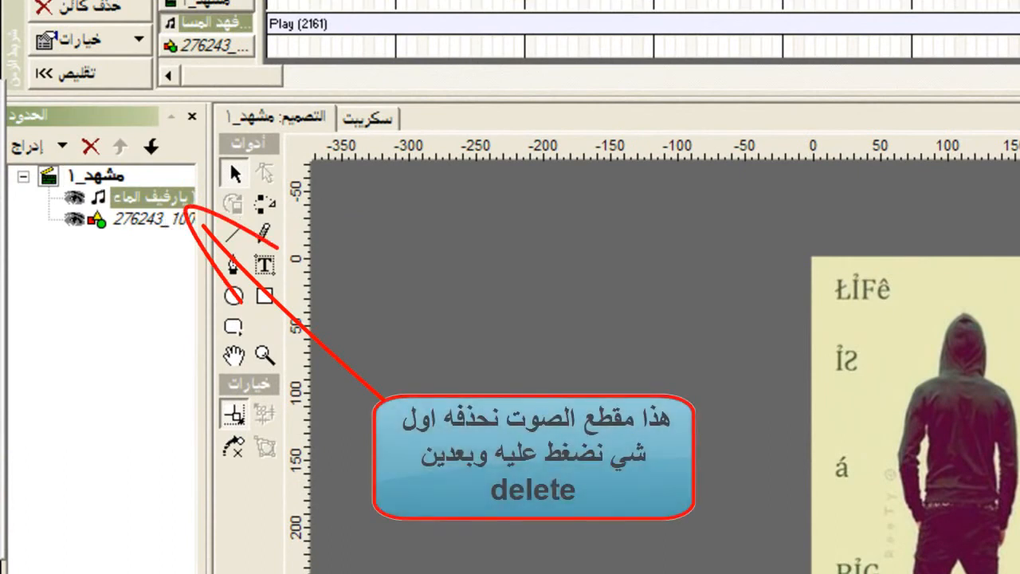
key("Delete")
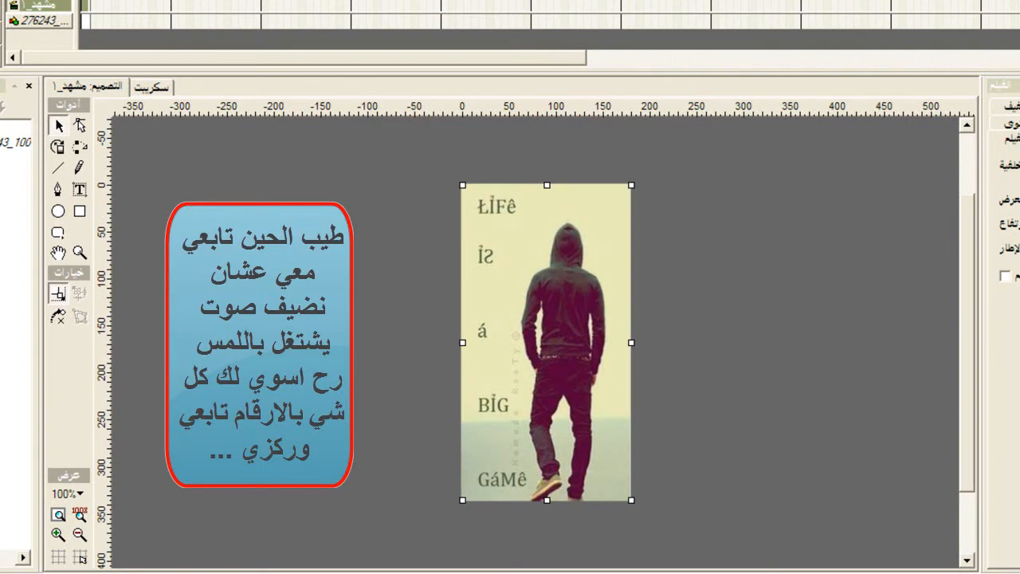
left_click(14, 1)
key("Escape")
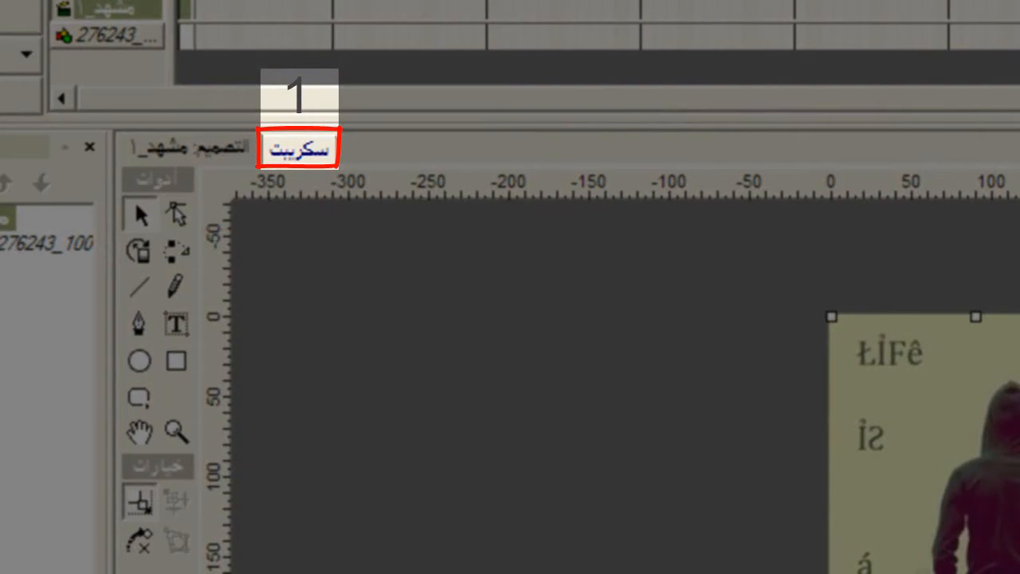
Add an on (rollOver) button event to the scene's script.
left_click(299, 149)
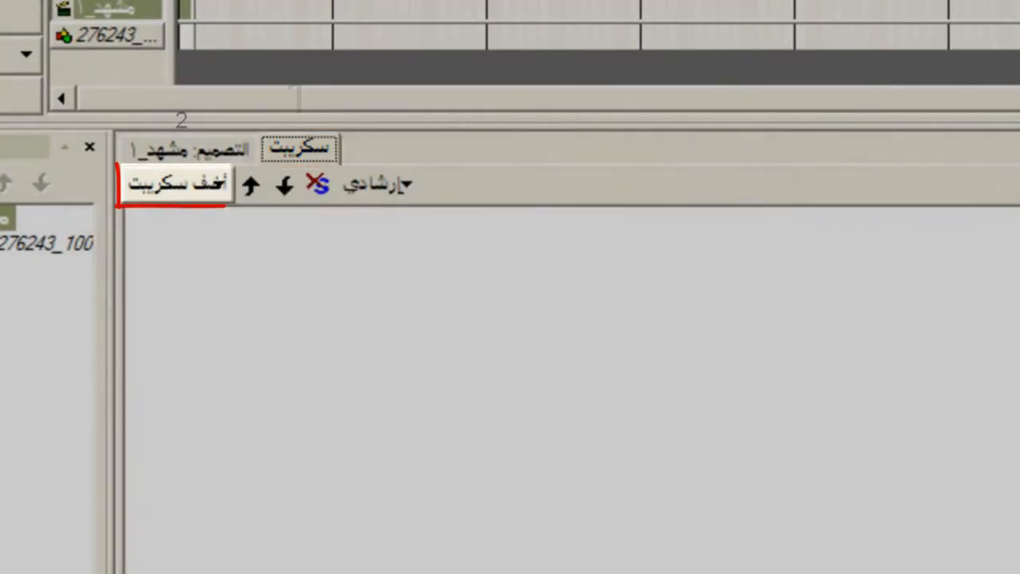
left_click(177, 184)
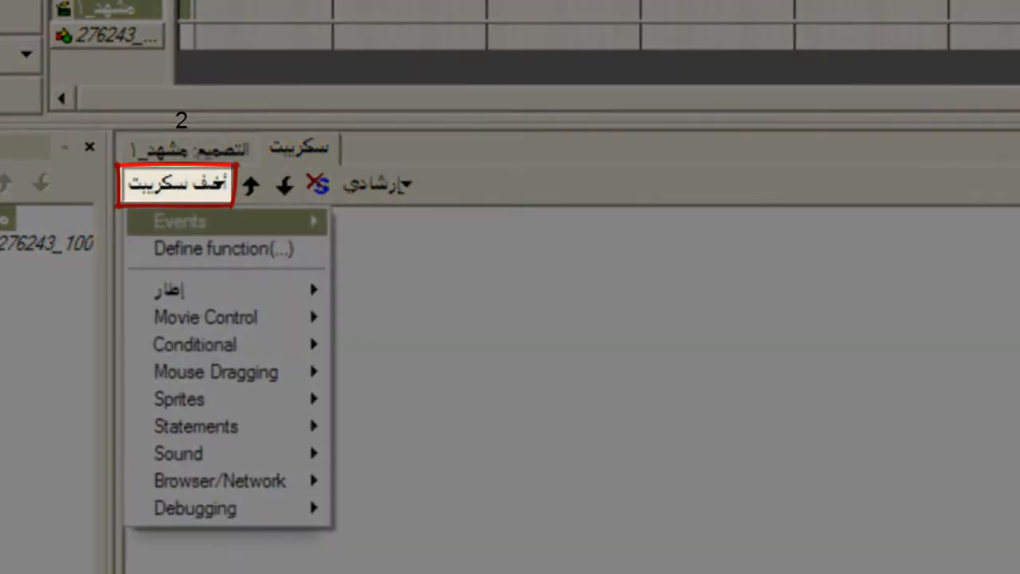
mouse_move(180, 221)
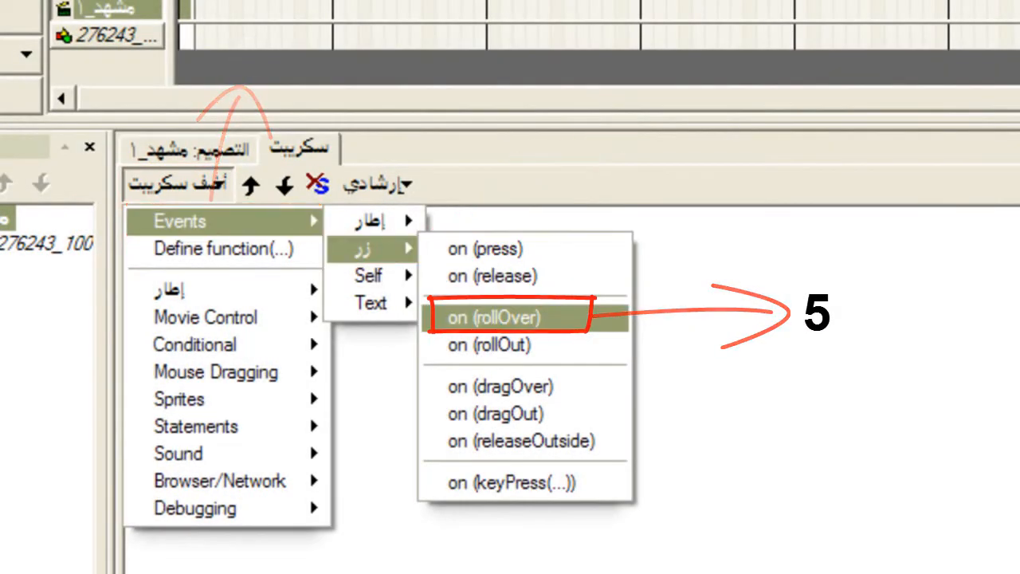
left_click(494, 318)
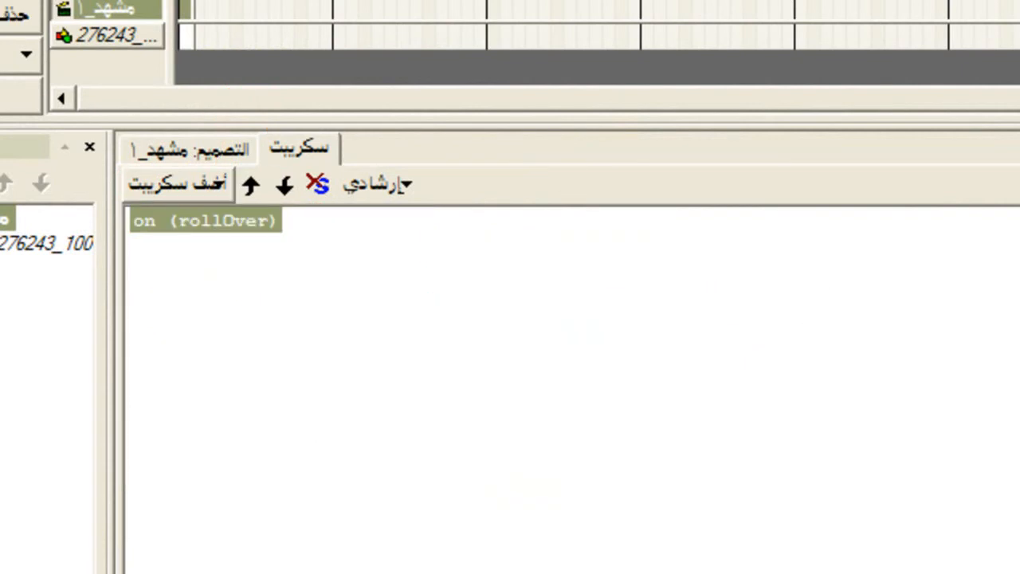
Add a playSound action to the on (rollOver) event in the scene's script.
left_click(177, 183)
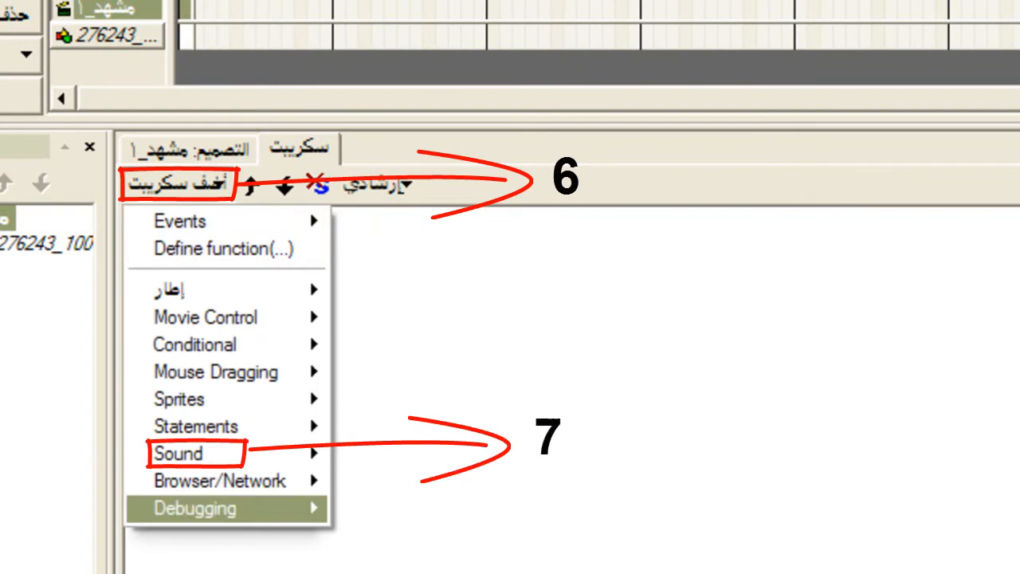
mouse_move(199, 455)
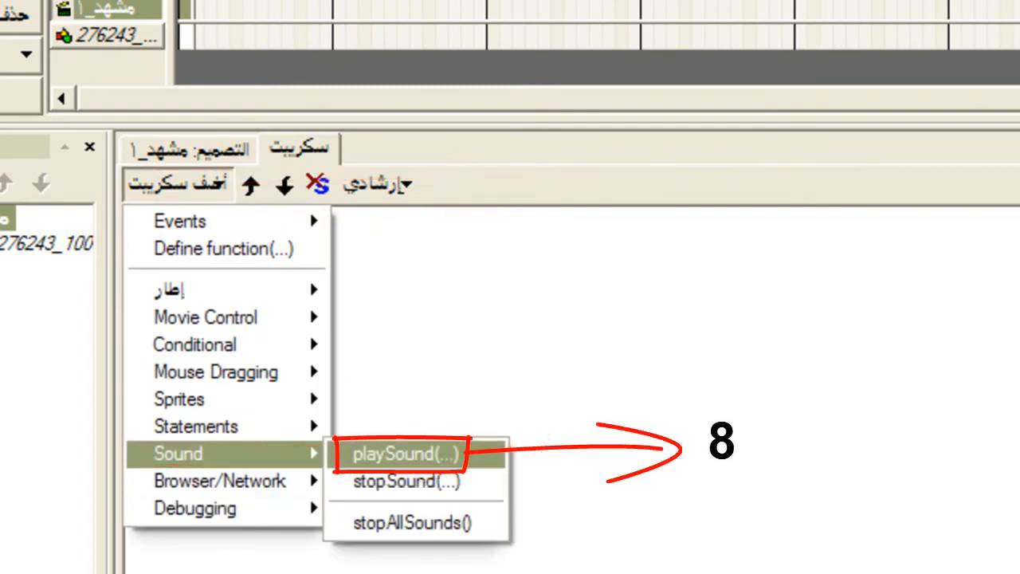
left_click(407, 454)
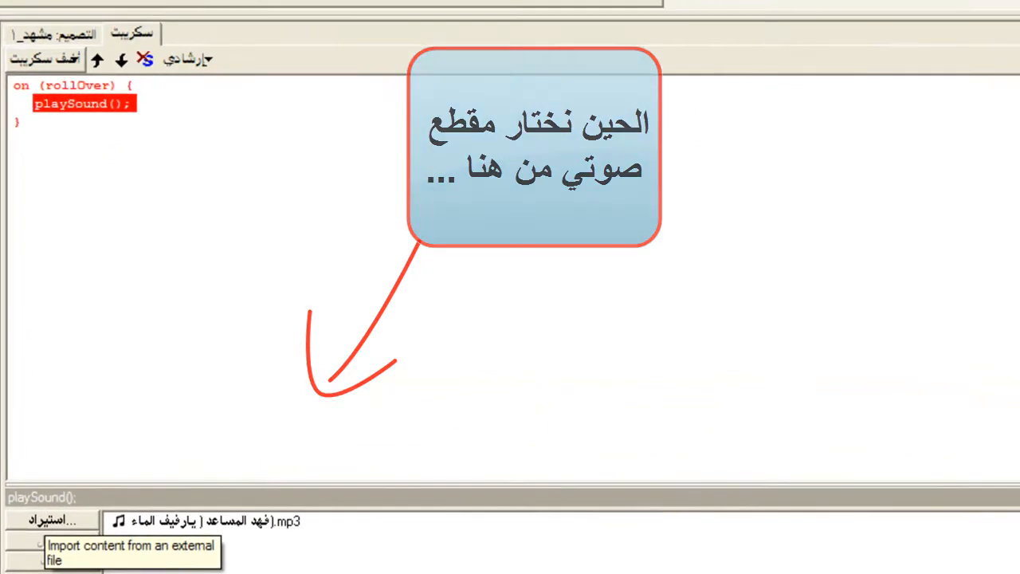
Import the Arabic-named sound file from the desktop and assign the mp3 as the sound for the playSound action.
left_click(303, 397)
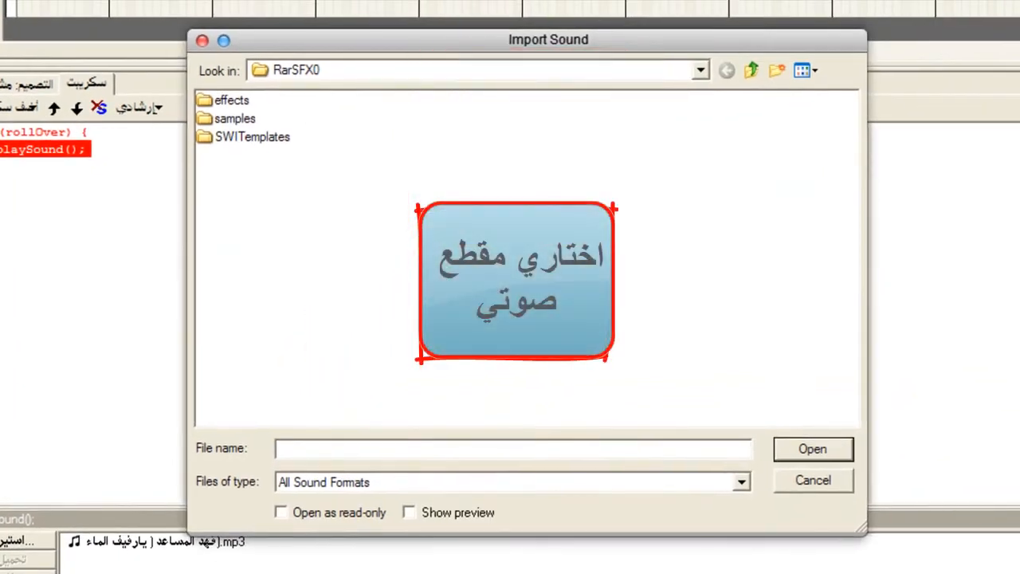
left_click(701, 70)
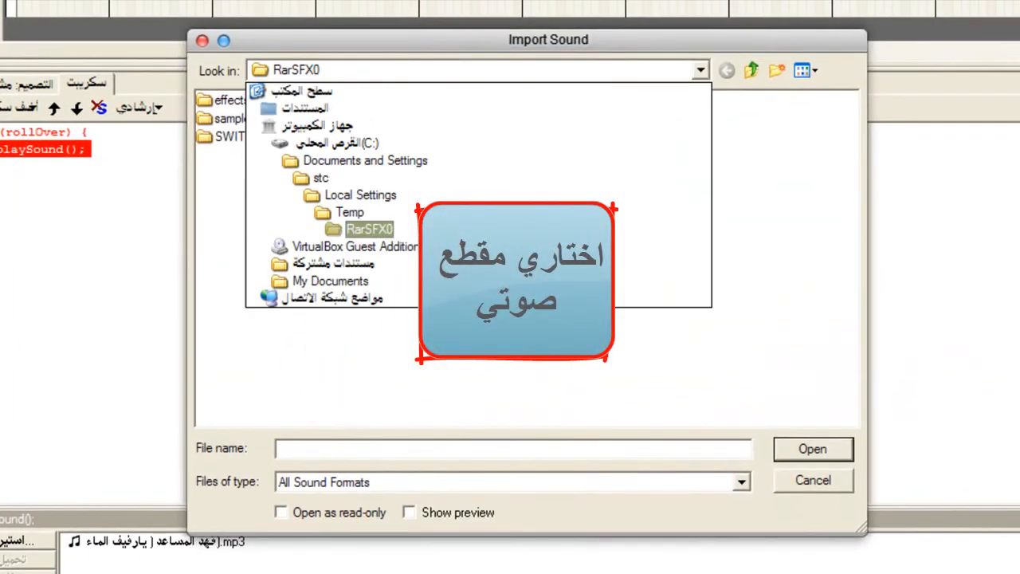
left_click(302, 91)
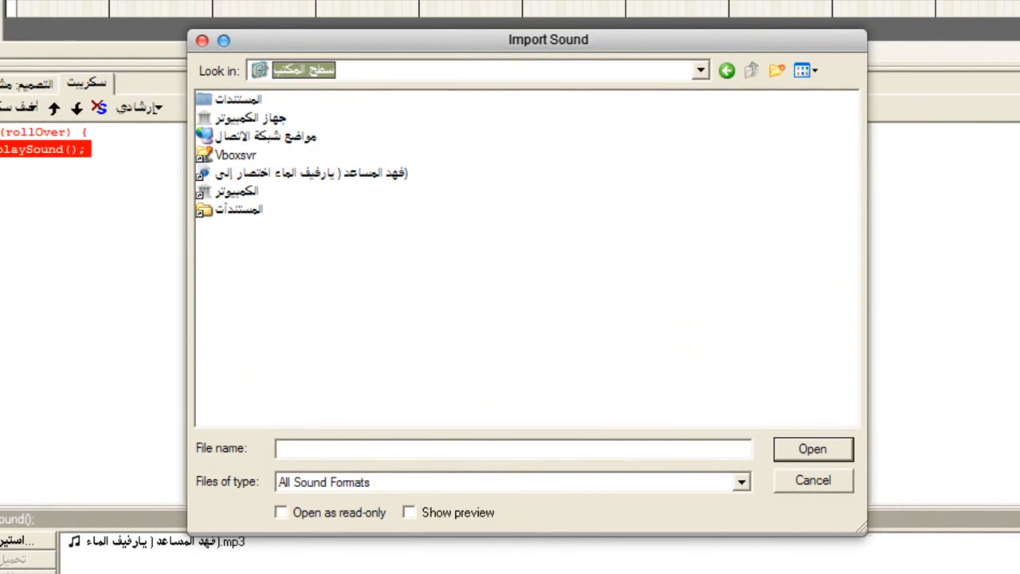
left_click(255, 173)
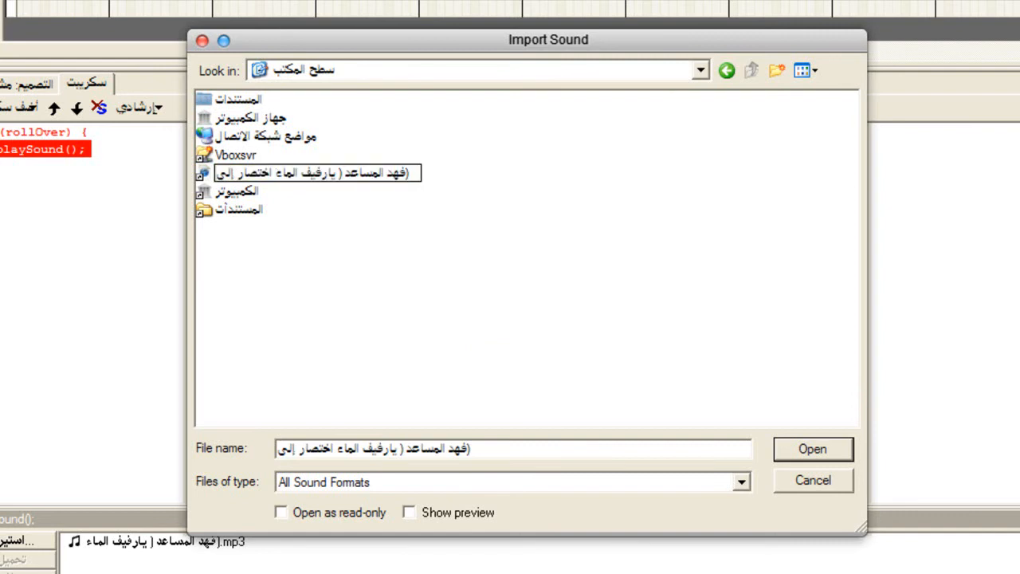
left_click(813, 450)
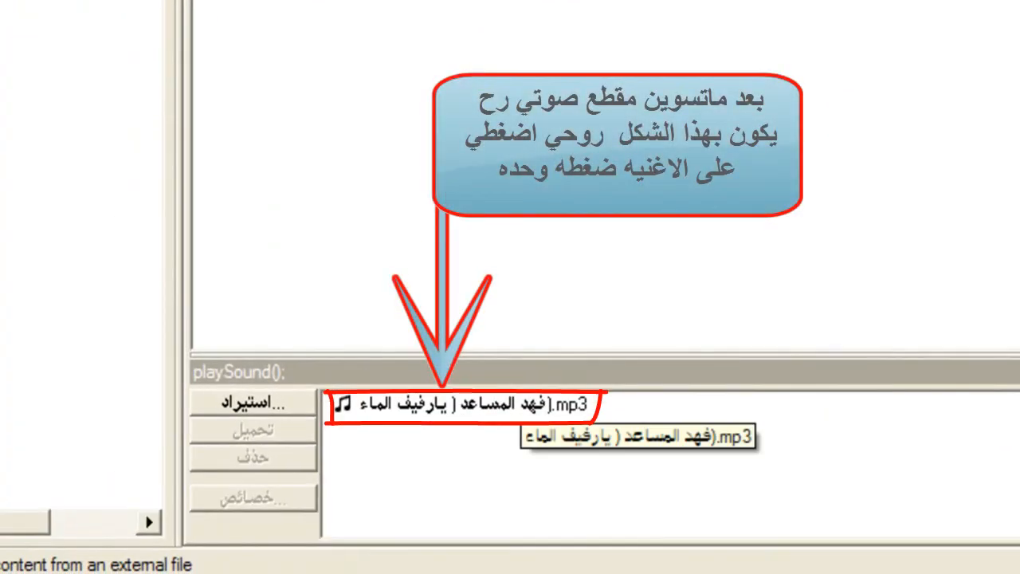
left_click(522, 405)
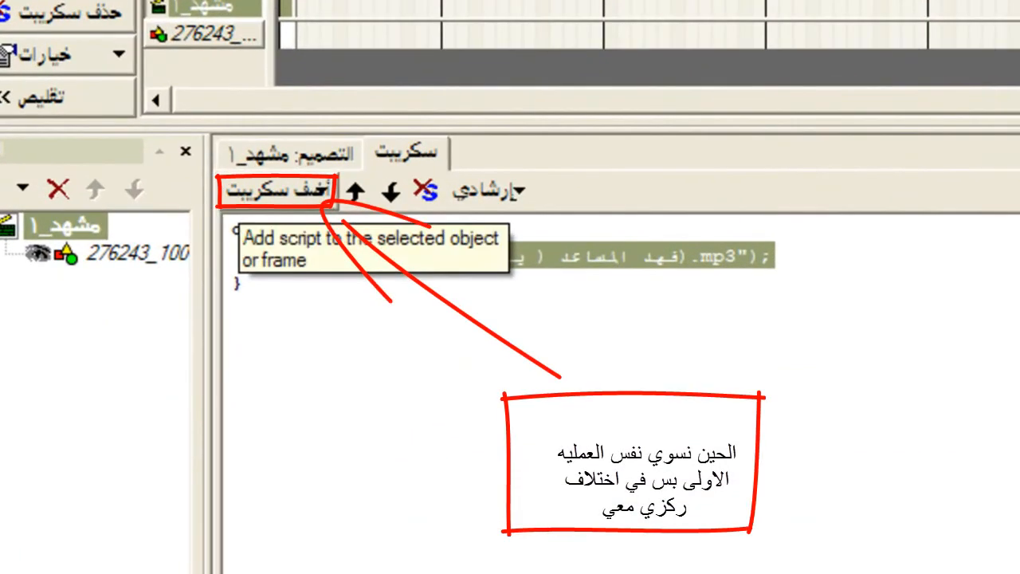
Add an on (rollOut) button event to the scene's script.
left_click(275, 190)
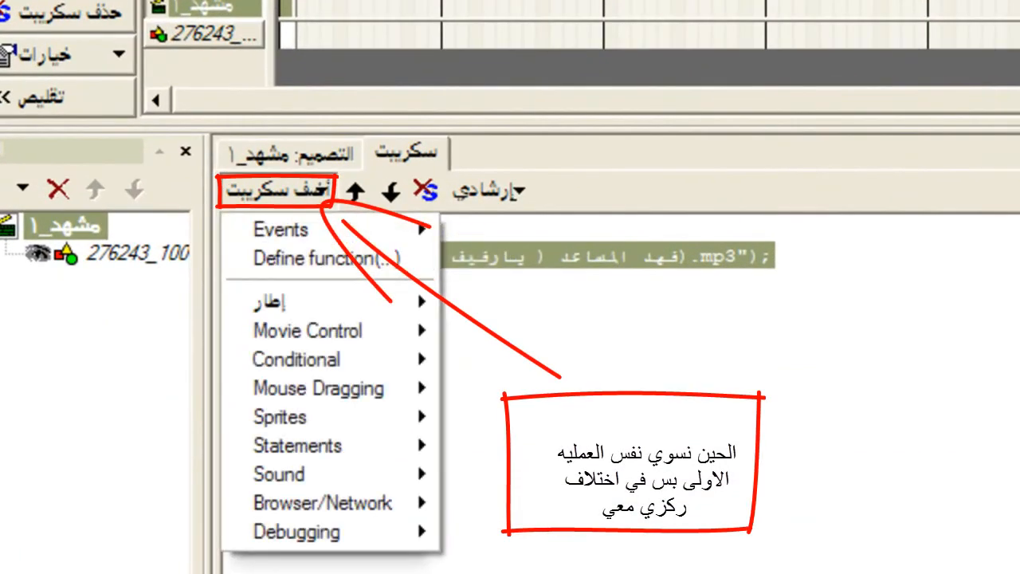
mouse_move(280, 230)
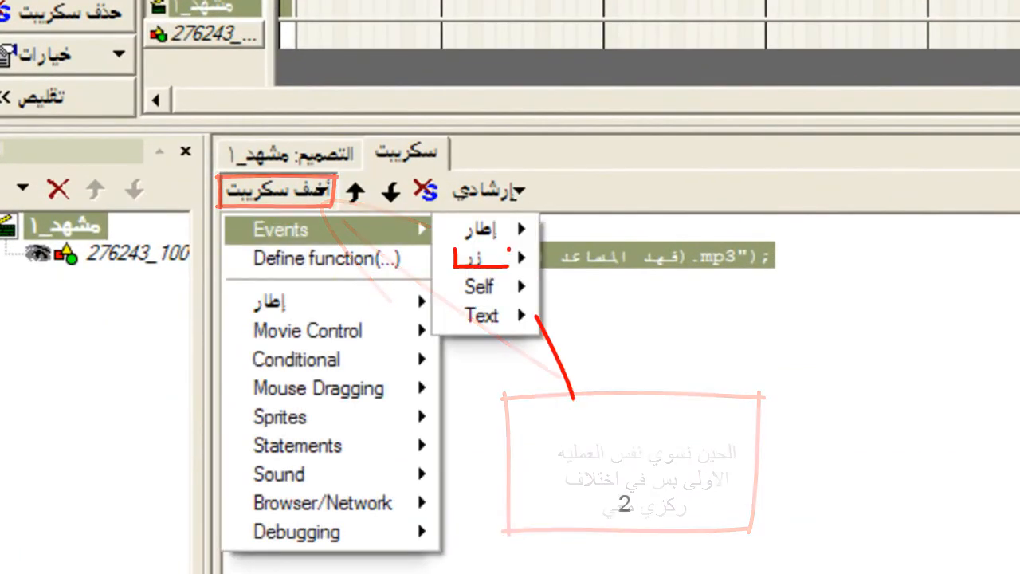
mouse_move(482, 258)
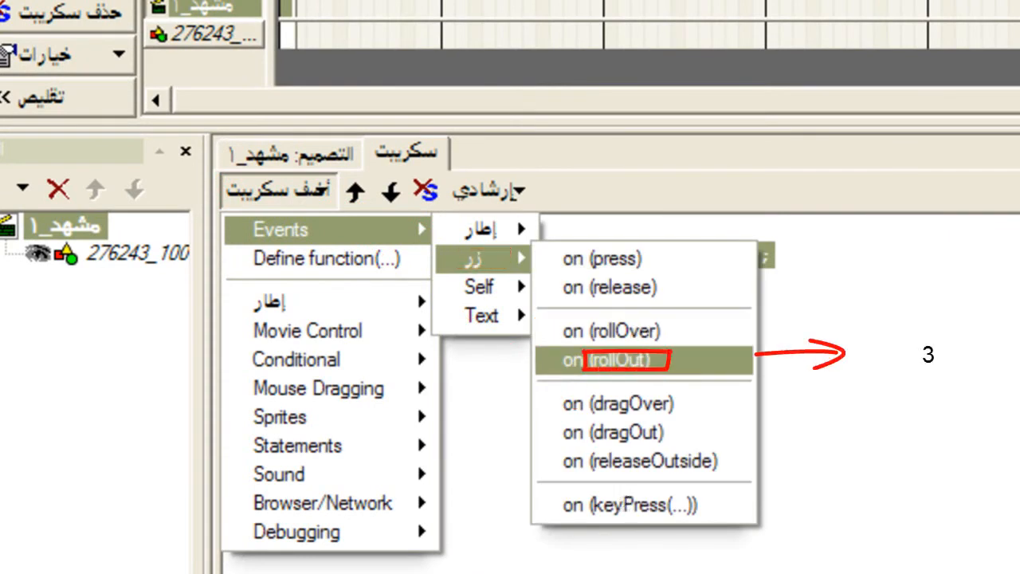
left_click(614, 360)
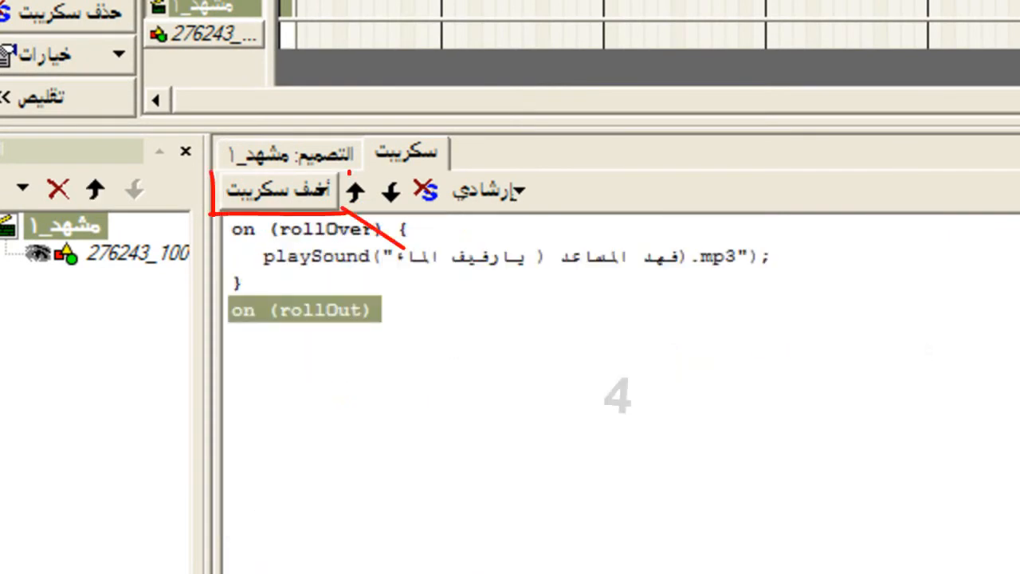
Add a stopSound action to the on (rollOut) event and assign the imported Arabic-named mp3 to it.
left_click(277, 191)
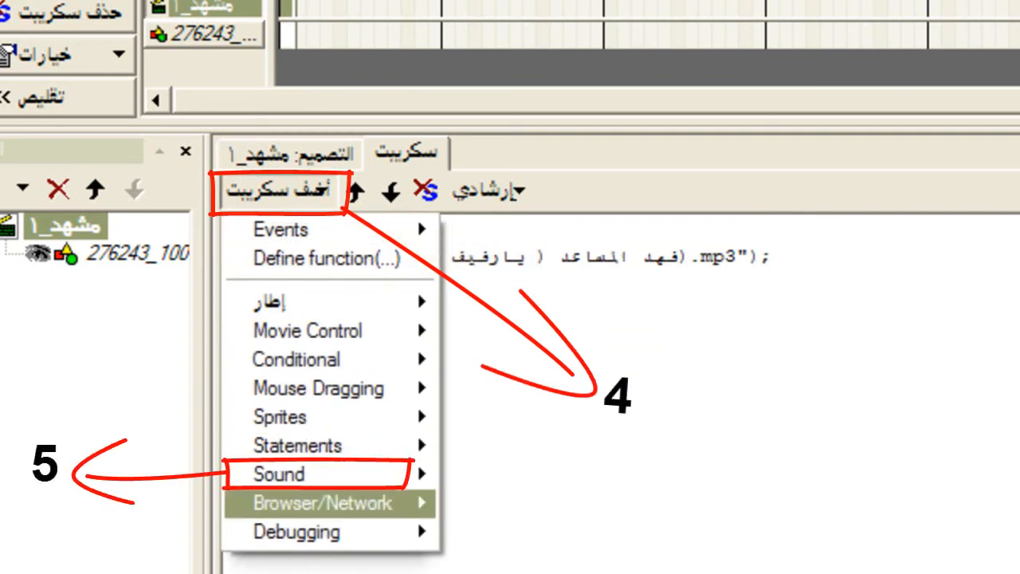
mouse_move(318, 475)
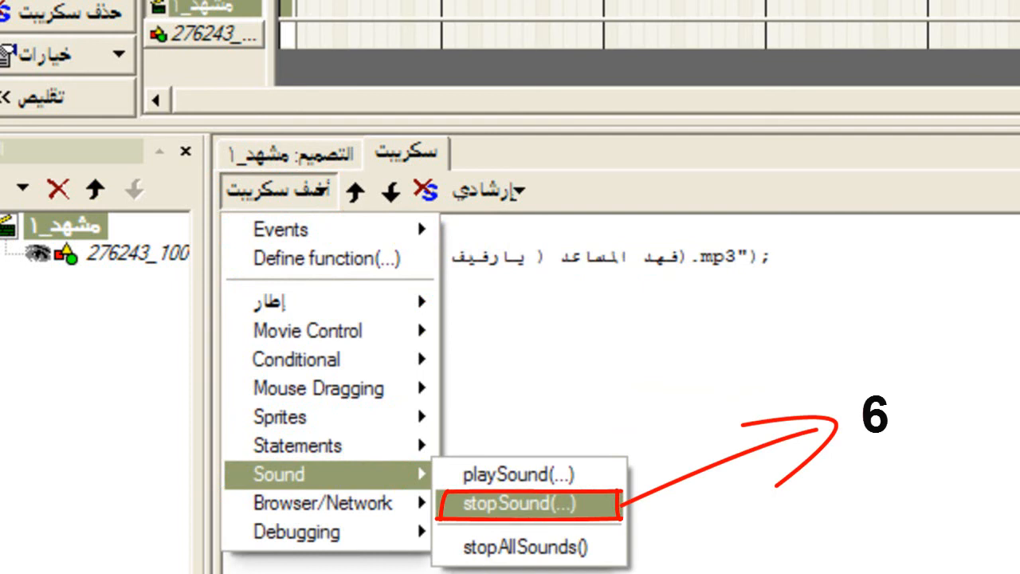
left_click(518, 504)
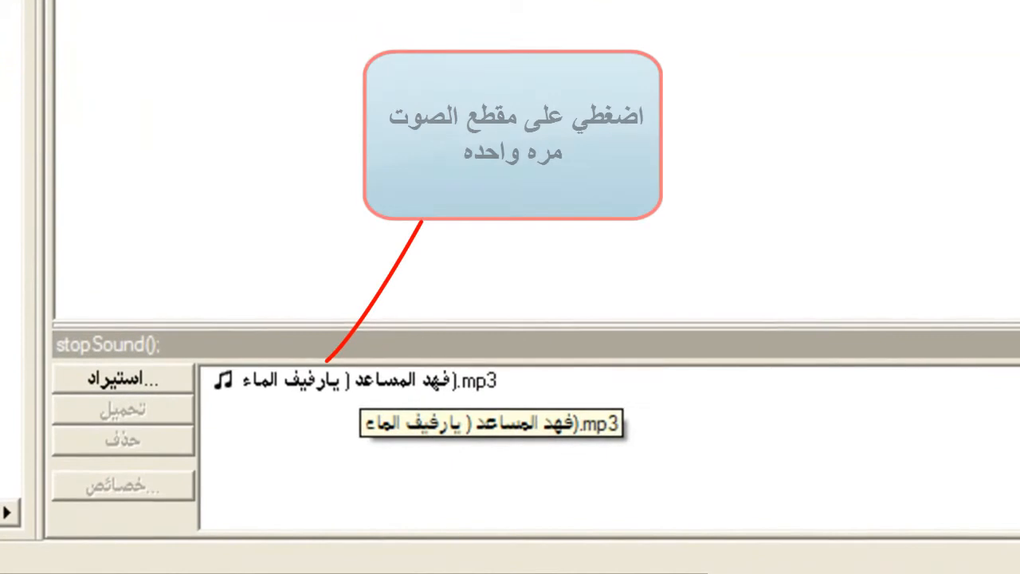
left_click(319, 435)
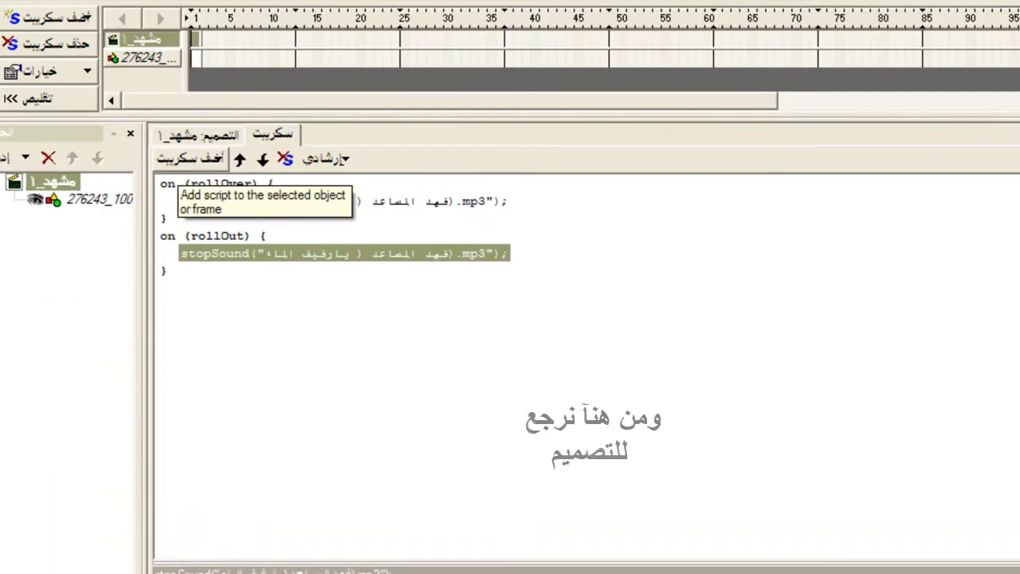
Return to the scene's design view, play the movie to test it, and stop the playback.
left_click(189, 158)
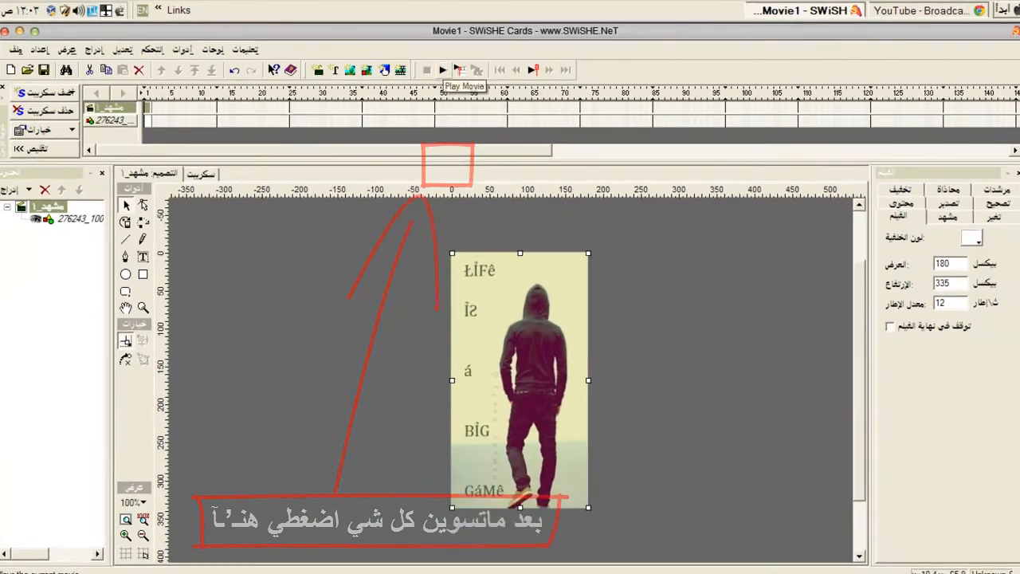
left_click(448, 163)
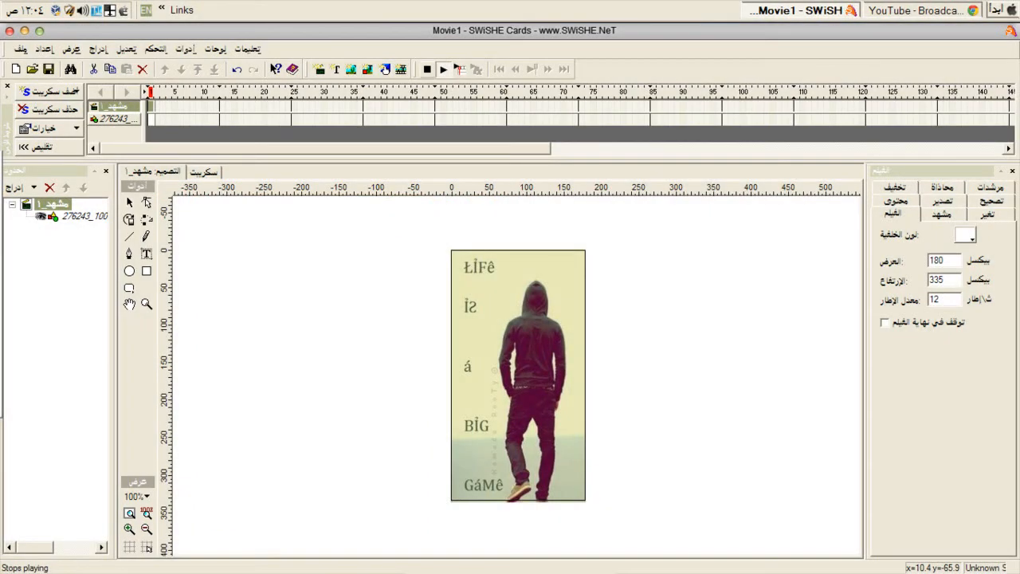
left_click(427, 70)
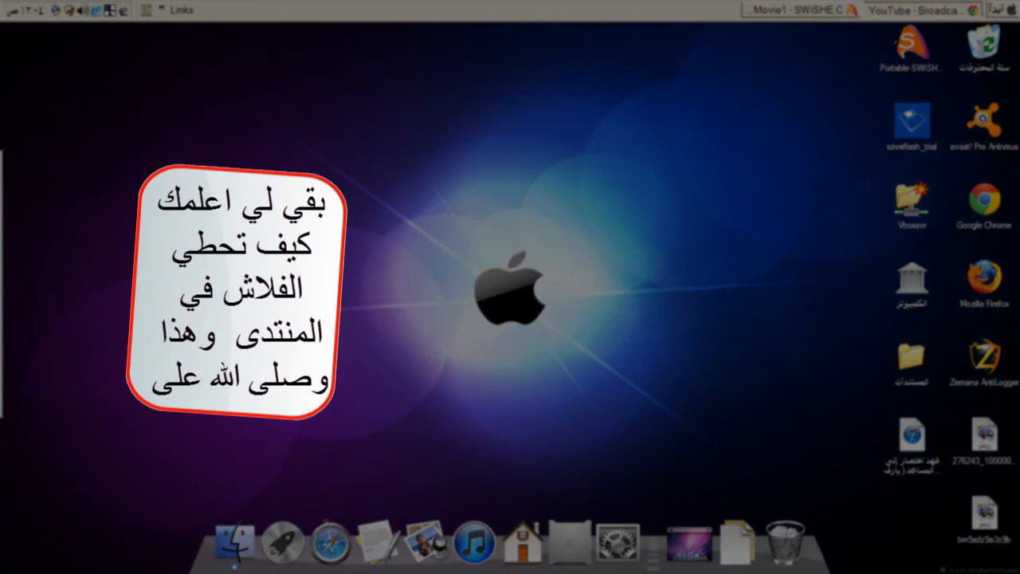
Switch to the Windows desktop and shut down the computer.
left_click(1002, 11)
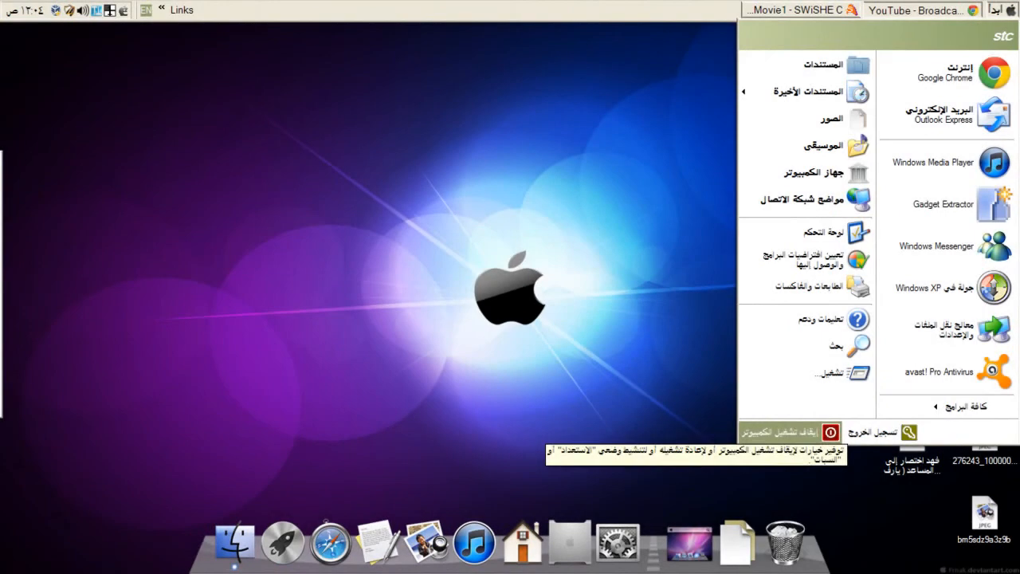
left_click(831, 432)
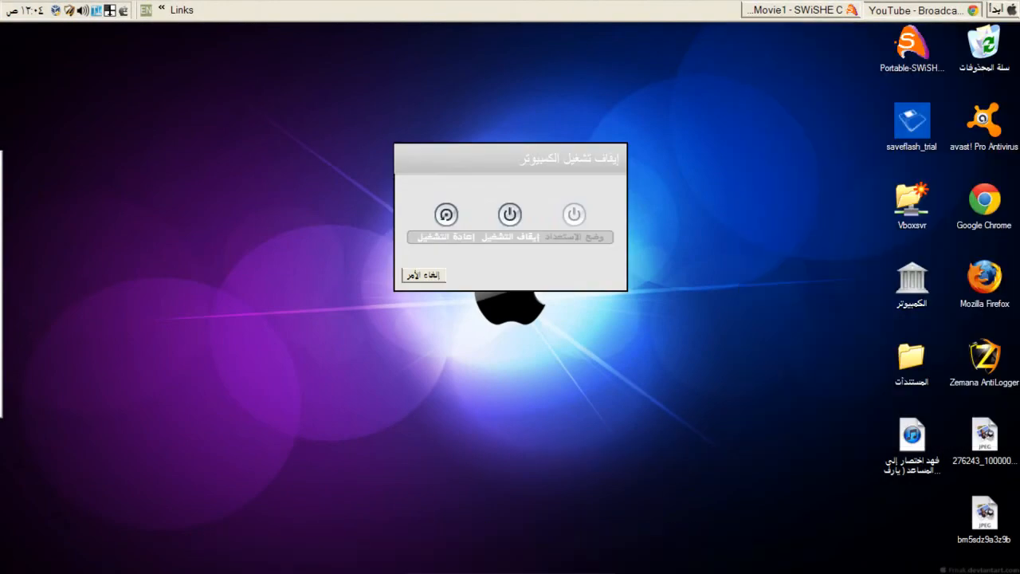
left_click(510, 214)
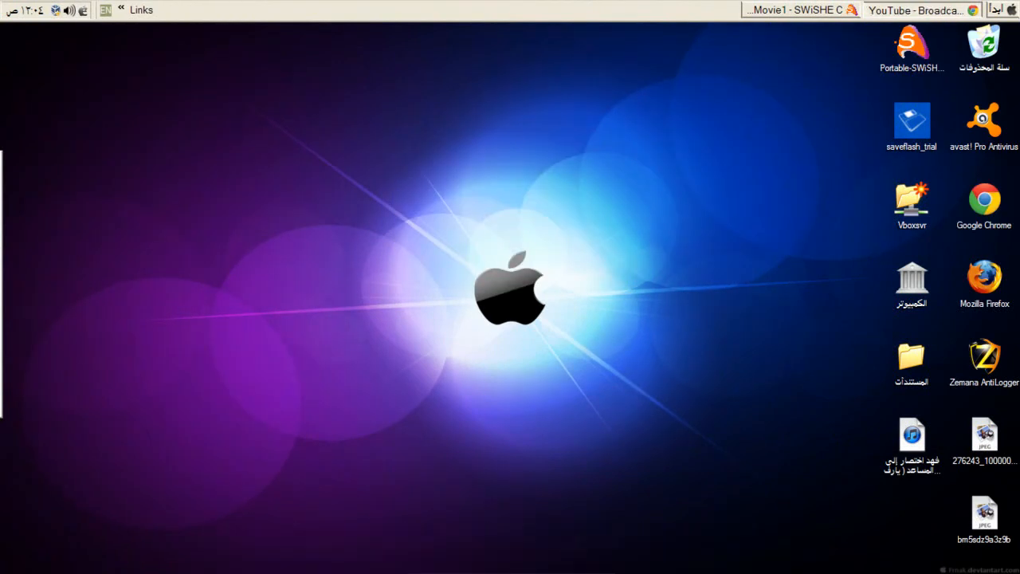
left_click(510, 326)
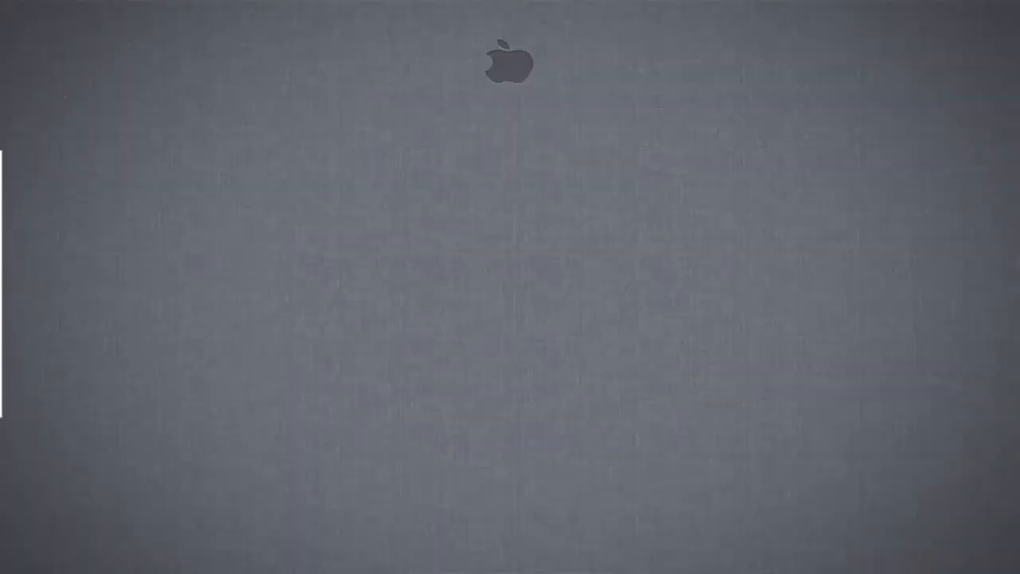